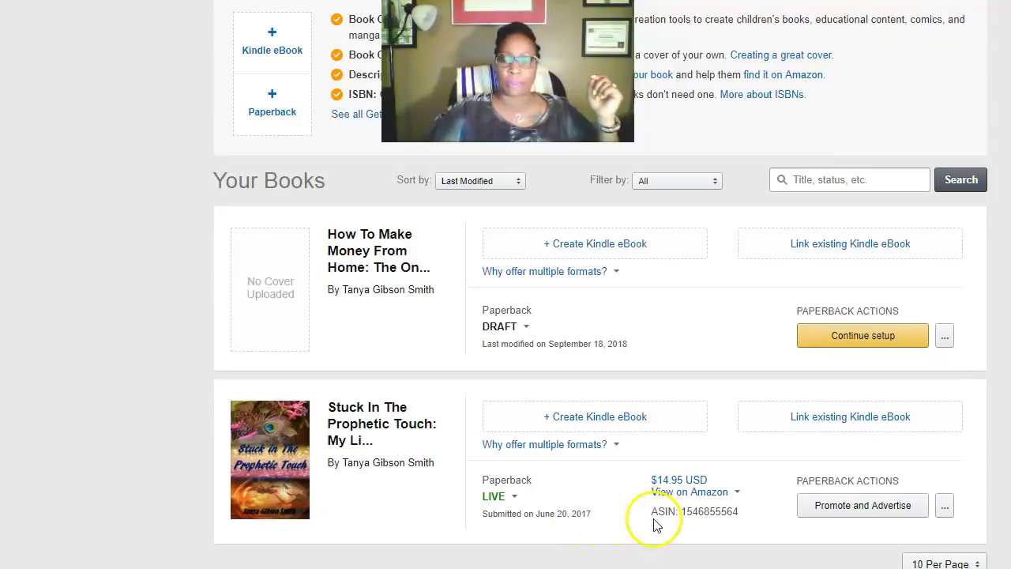
Continue the setup of the draft paperback "How To Make Money From Home".
click(684, 488)
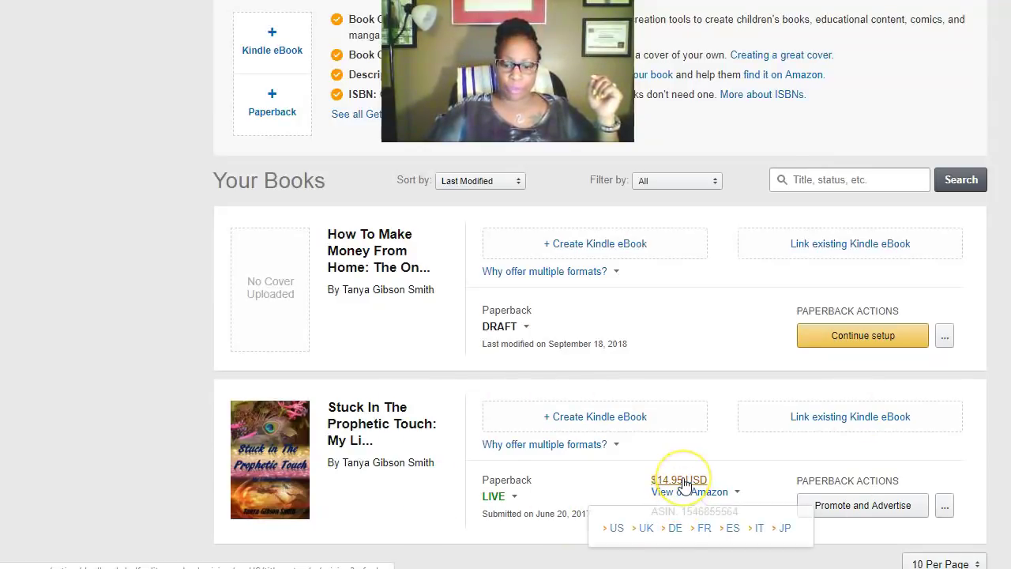
mouse_move(672, 493)
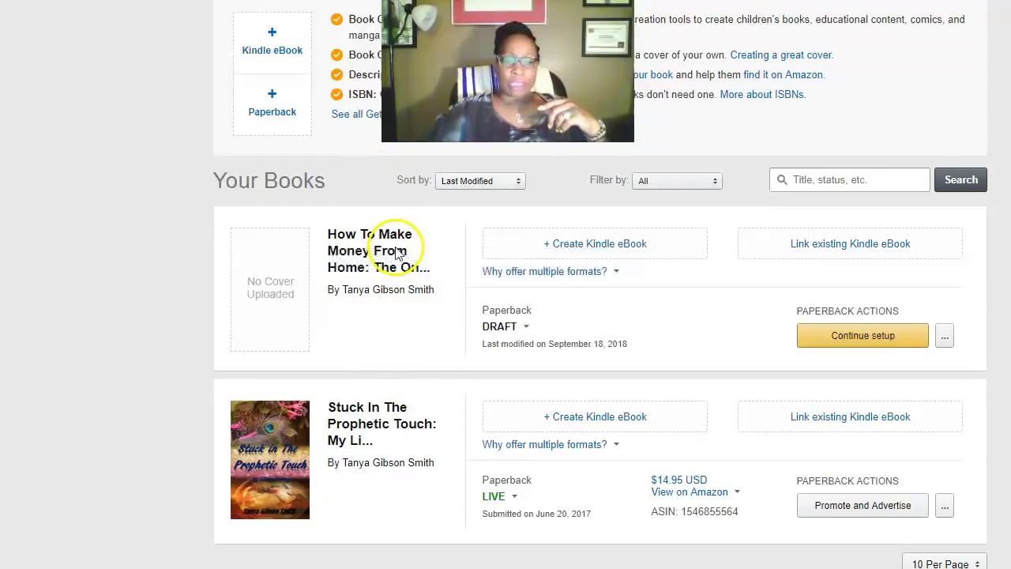
scroll(399, 260, up, 2)
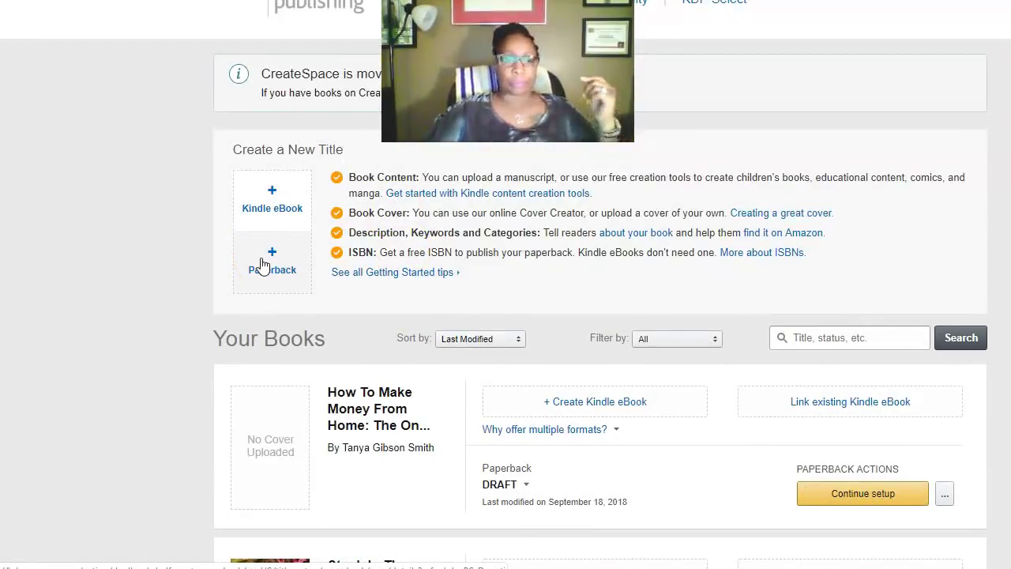
click(287, 266)
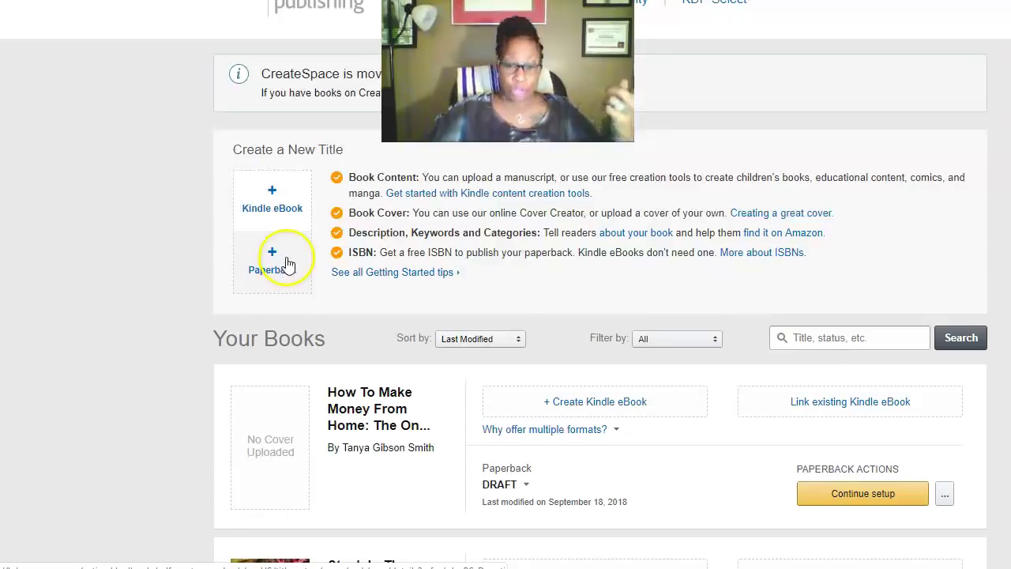
scroll(300, 284, down, 1)
click(872, 419)
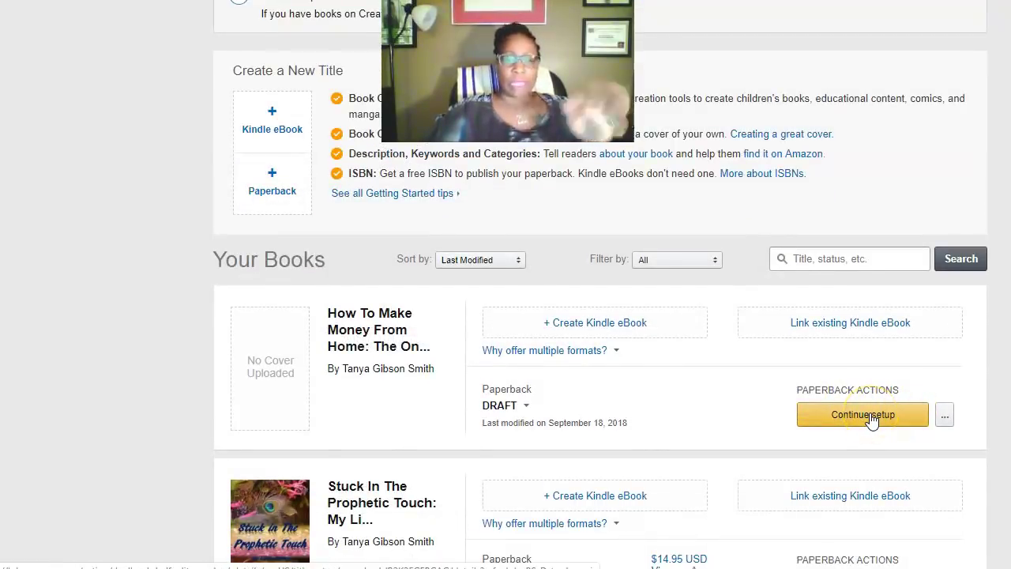
click(871, 417)
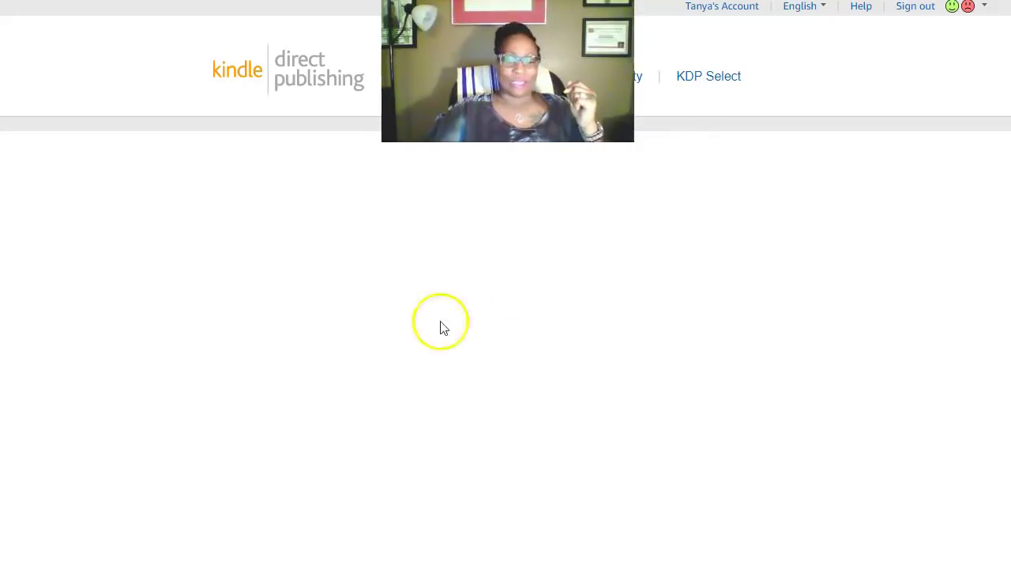
Review the paperback's language, title, subtitle, series, edition number, author and contributor details.
scroll(490, 343, up, 3)
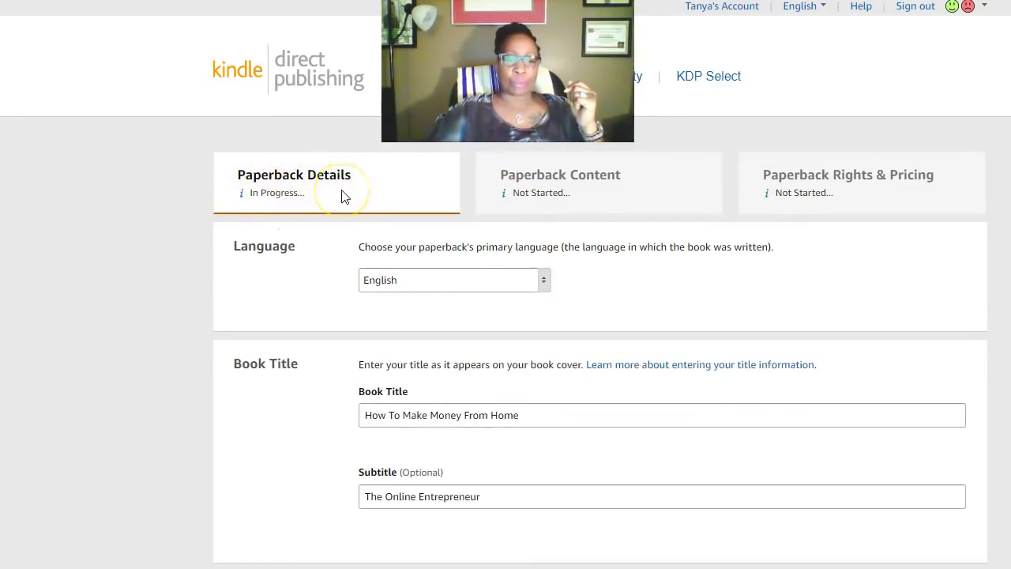
scroll(490, 328, down, 2)
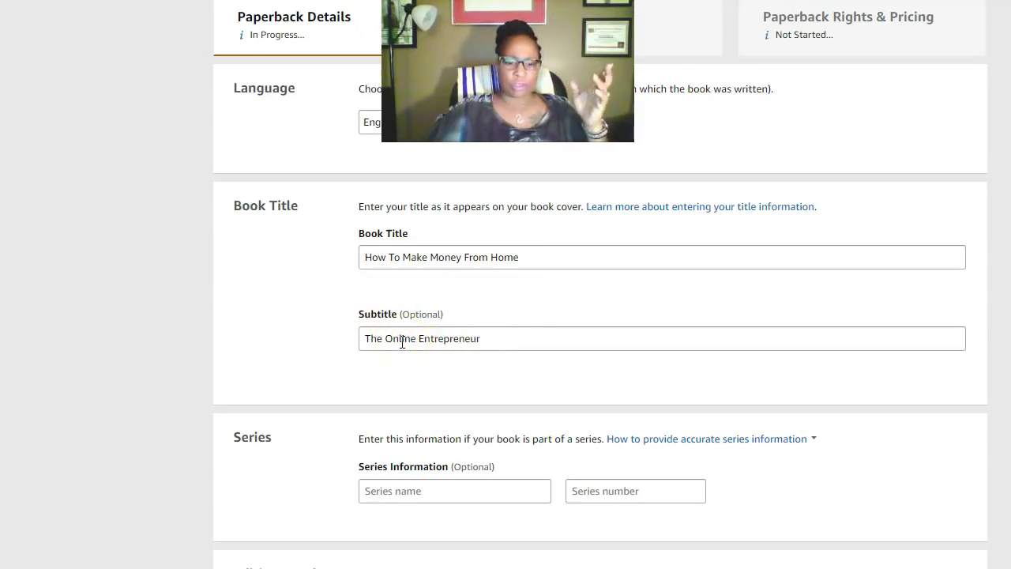
scroll(553, 340, down, 1)
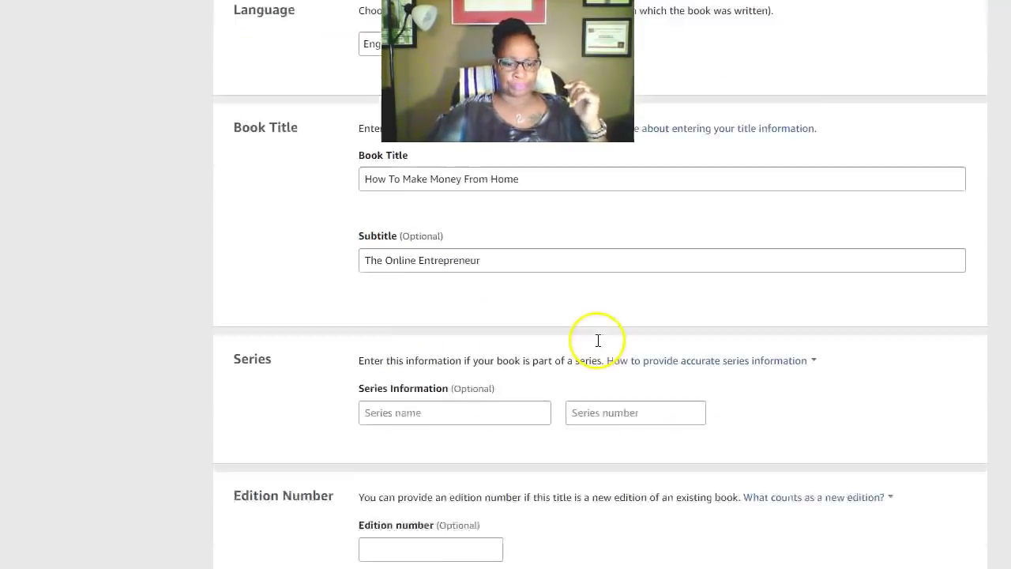
scroll(597, 338, down, 1)
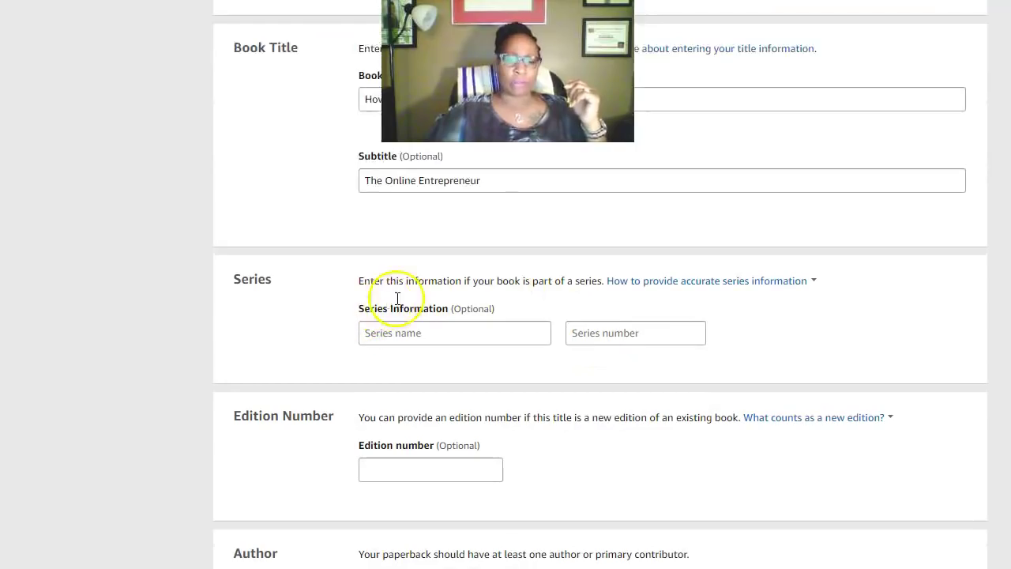
scroll(568, 354, up, 1)
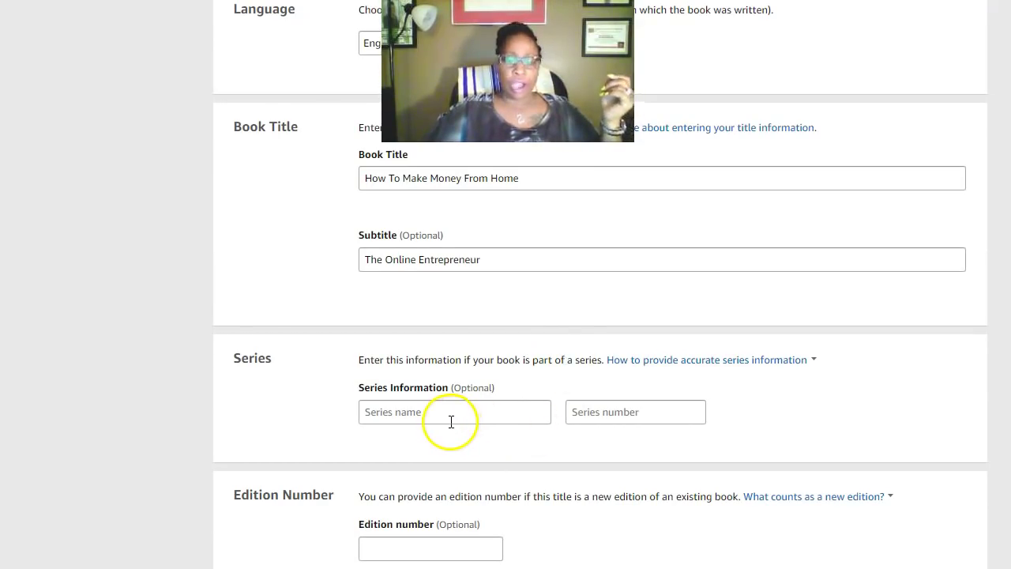
scroll(553, 417, down, 2)
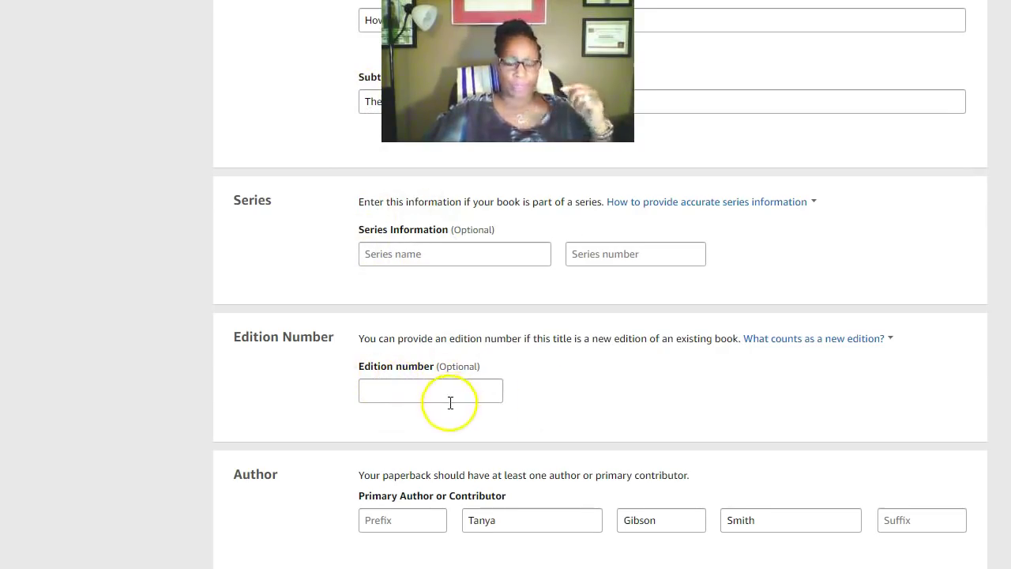
scroll(444, 402, down, 2)
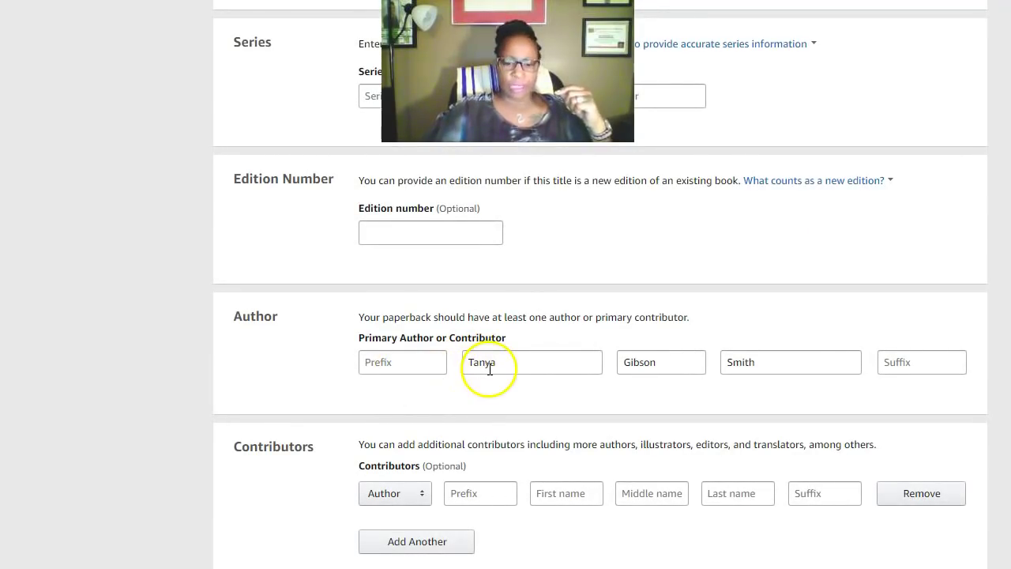
scroll(519, 434, down, 1)
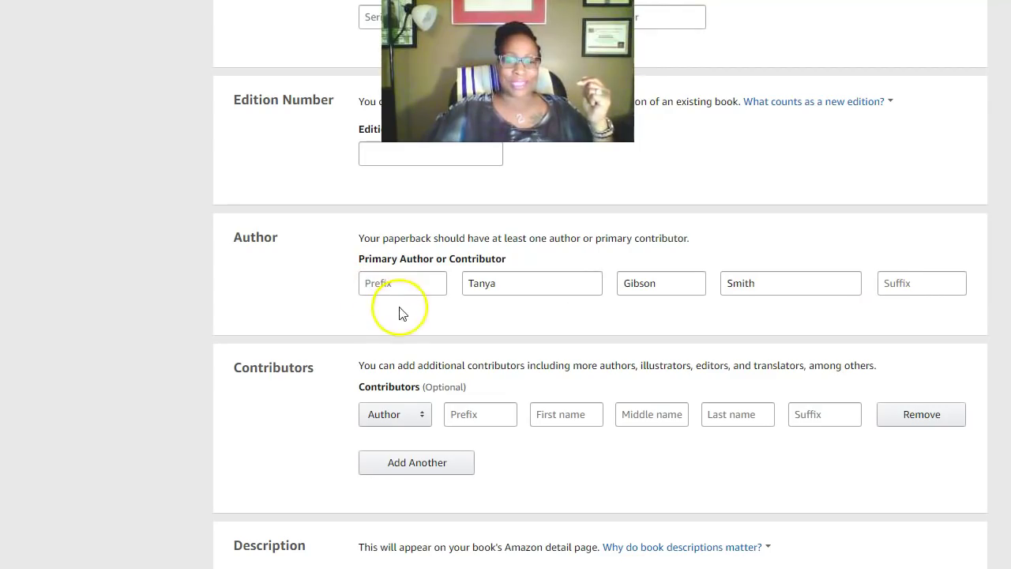
scroll(545, 365, down, 1)
scroll(561, 374, down, 3)
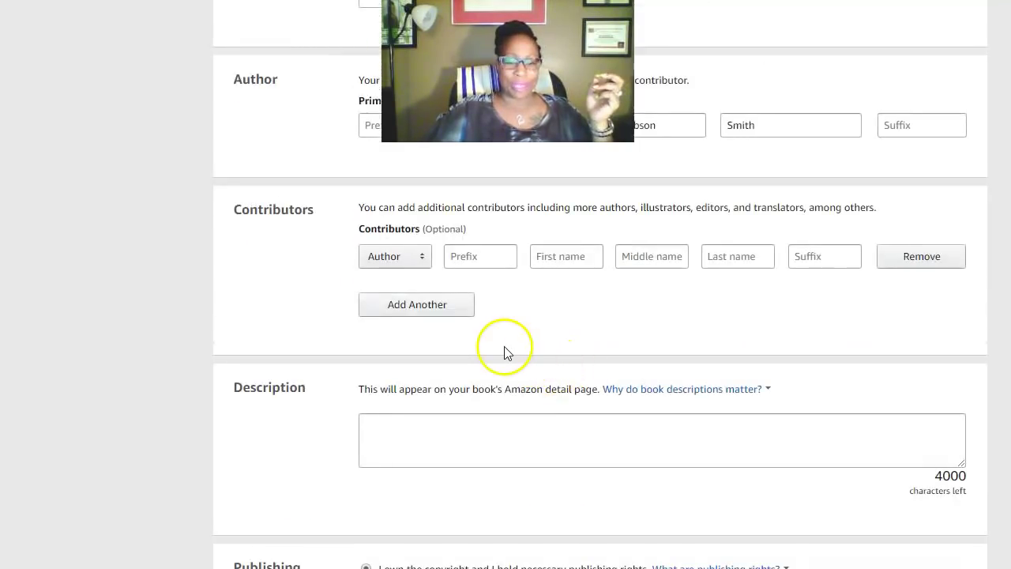
scroll(505, 353, up, 2)
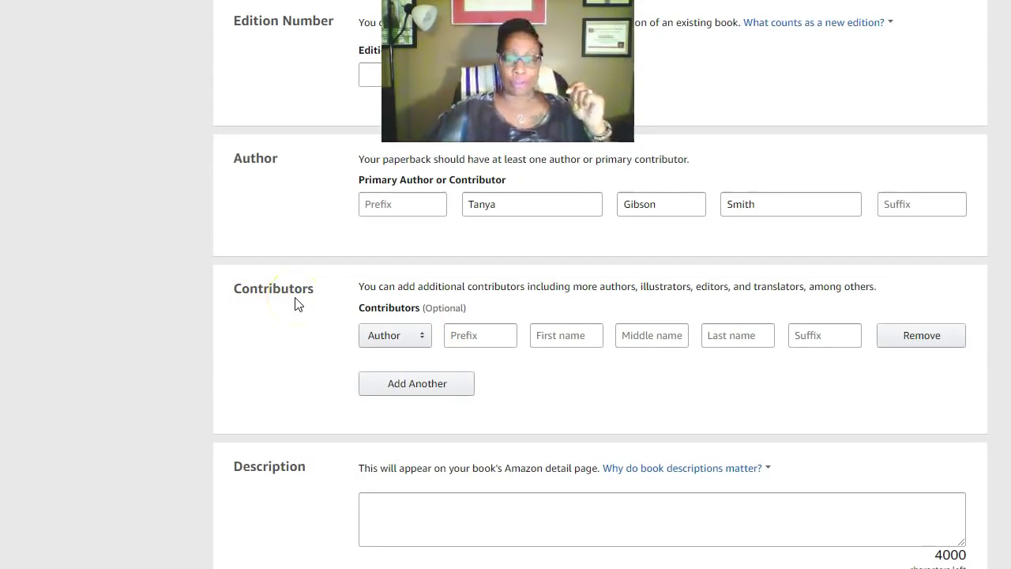
View the available contributor roles for the book without choosing a different one.
click(424, 335)
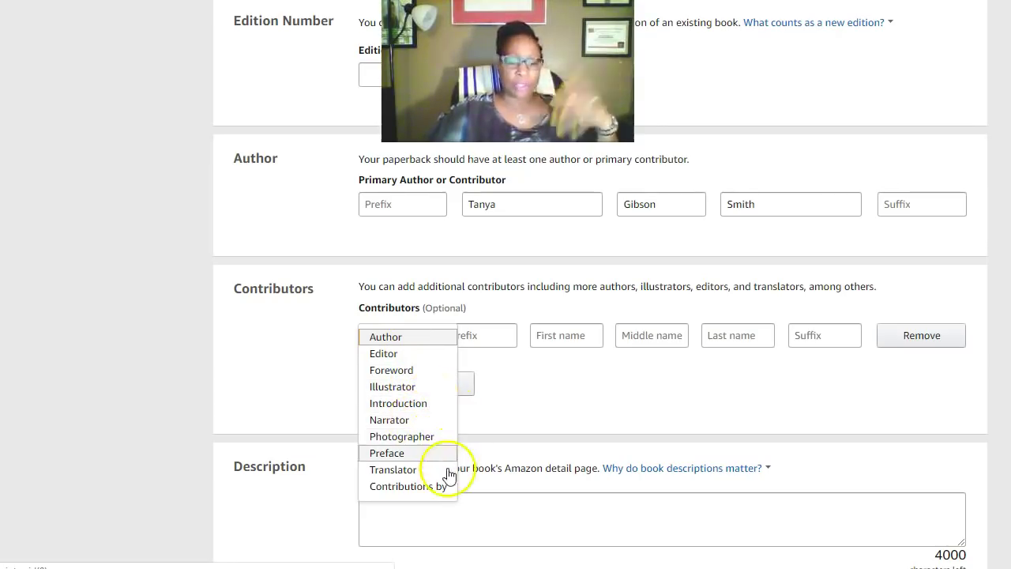
scroll(590, 401, down, 1)
click(574, 324)
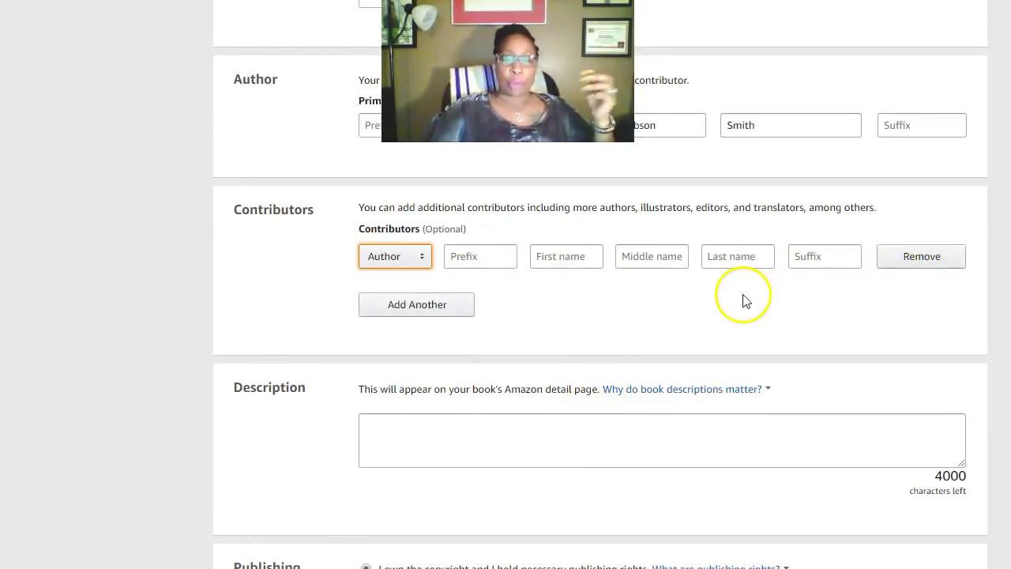
Enter "How To Make Money From Home Online" as the book description, correcting the capitalization of "Money".
scroll(655, 324, down, 1)
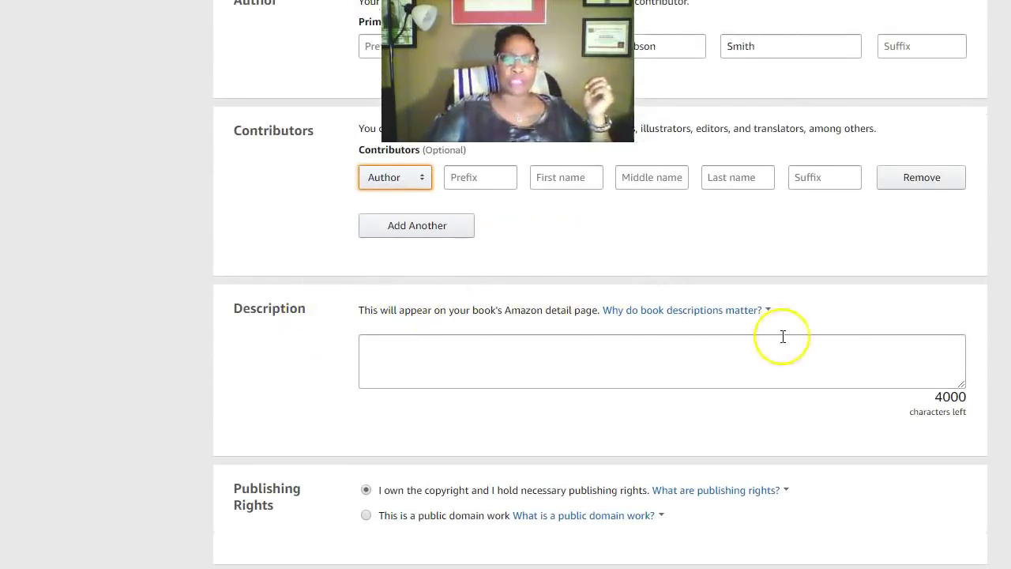
scroll(671, 331, up, 4)
scroll(629, 326, up, 5)
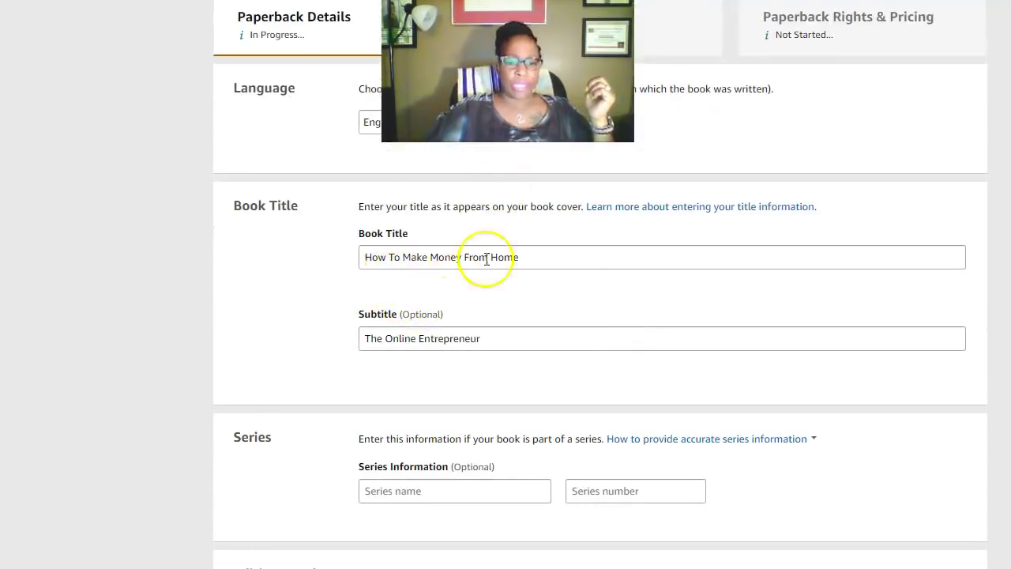
scroll(605, 422, down, 5)
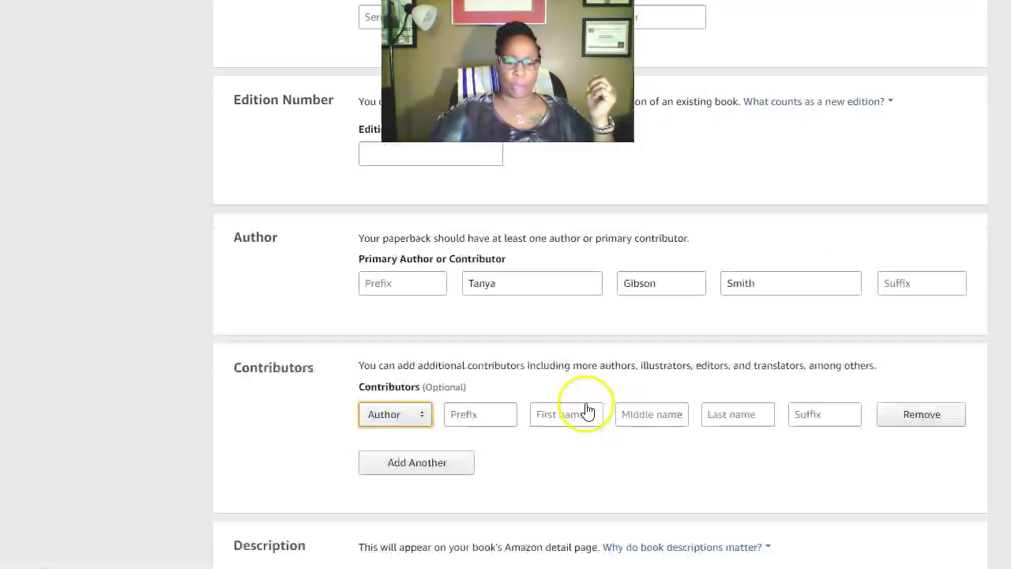
scroll(582, 408, down, 1)
scroll(474, 340, up, 4)
scroll(463, 345, down, 11)
scroll(460, 349, up, 2)
scroll(461, 350, up, 3)
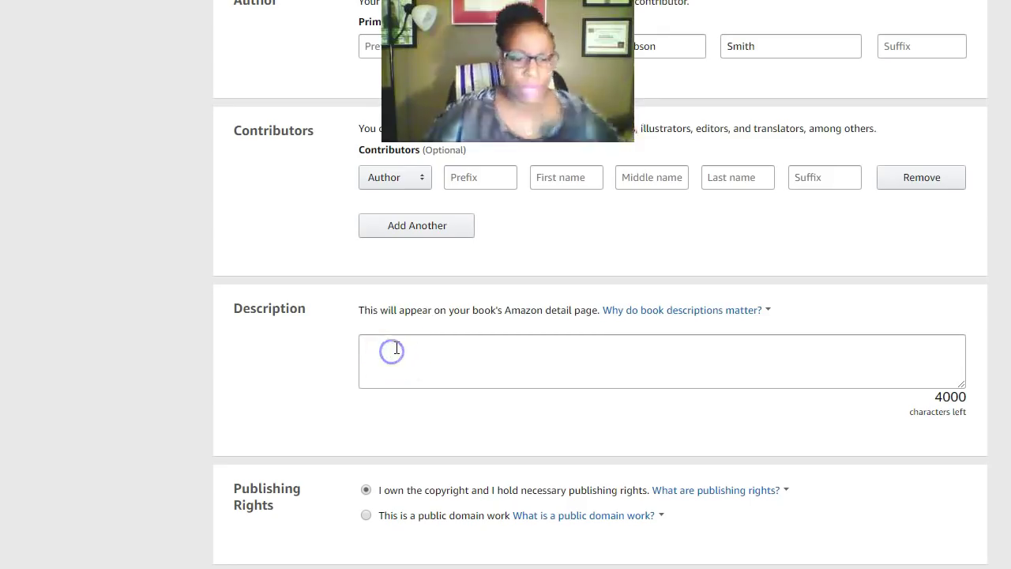
click(397, 347)
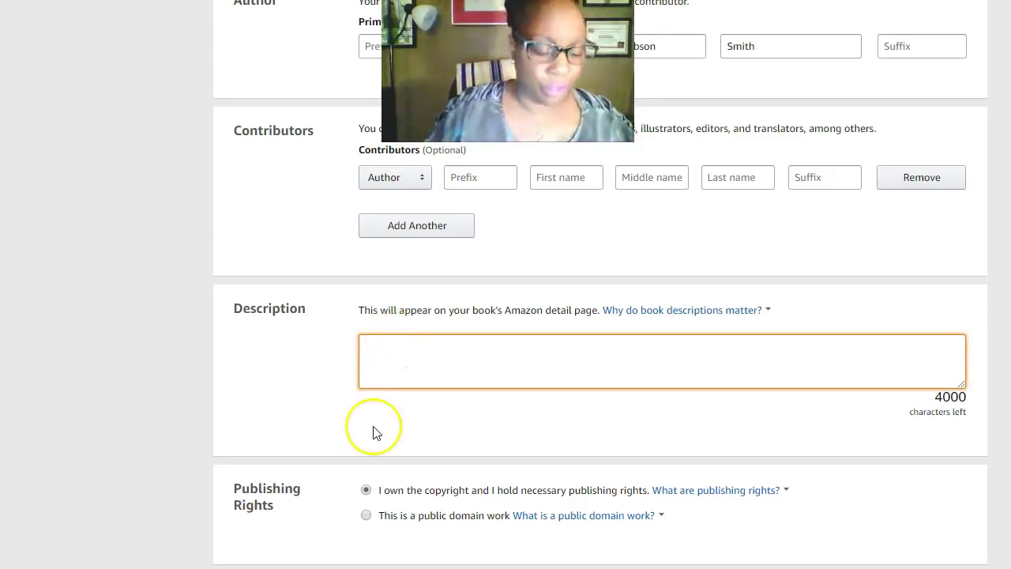
text(H)
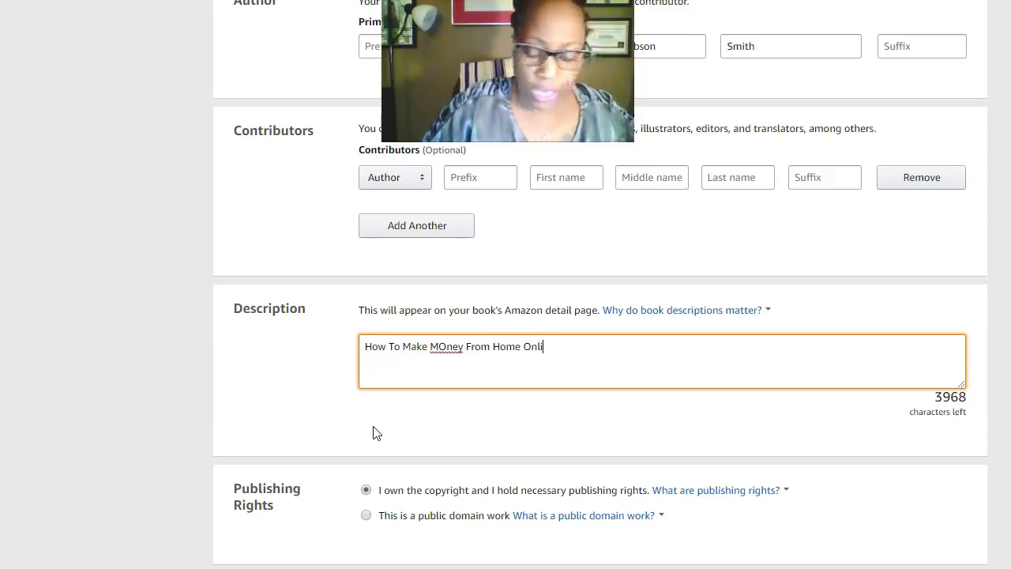
click(446, 347)
key(BackSpace)
text(o)
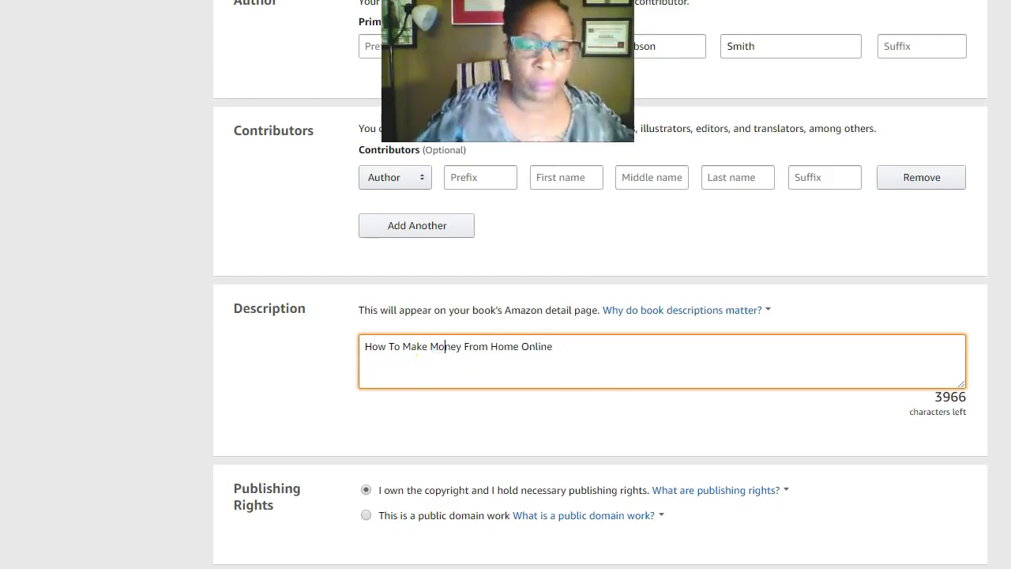
Add the keywords "Make Money from Home" and "Online Money" to the book.
scroll(388, 442, down, 2)
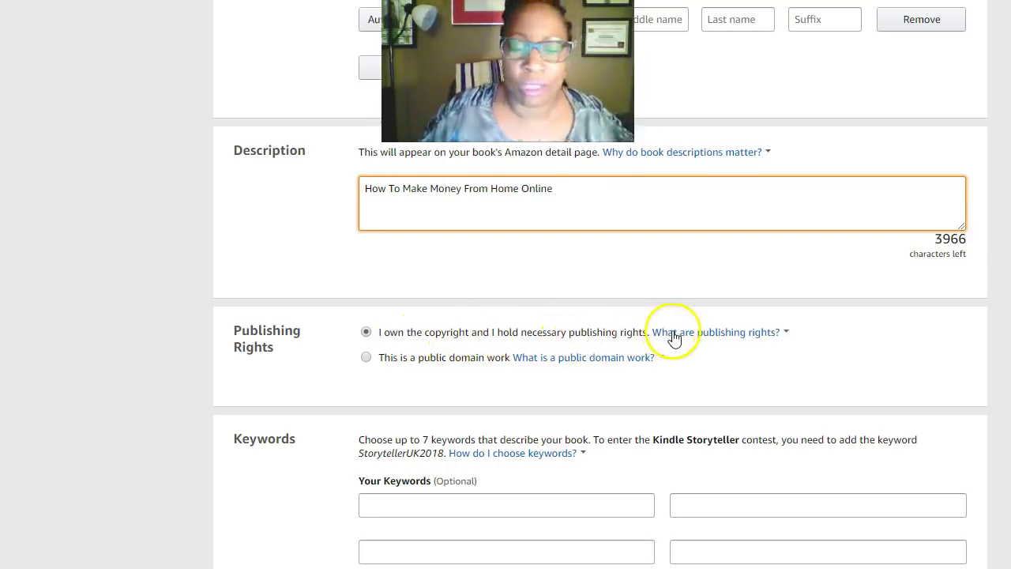
scroll(655, 402, down, 1)
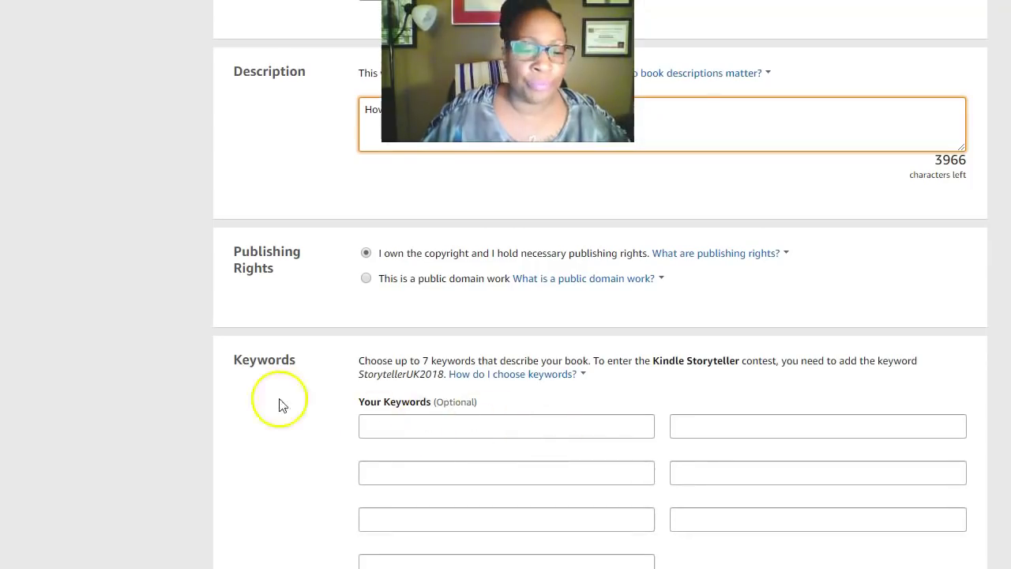
click(396, 428)
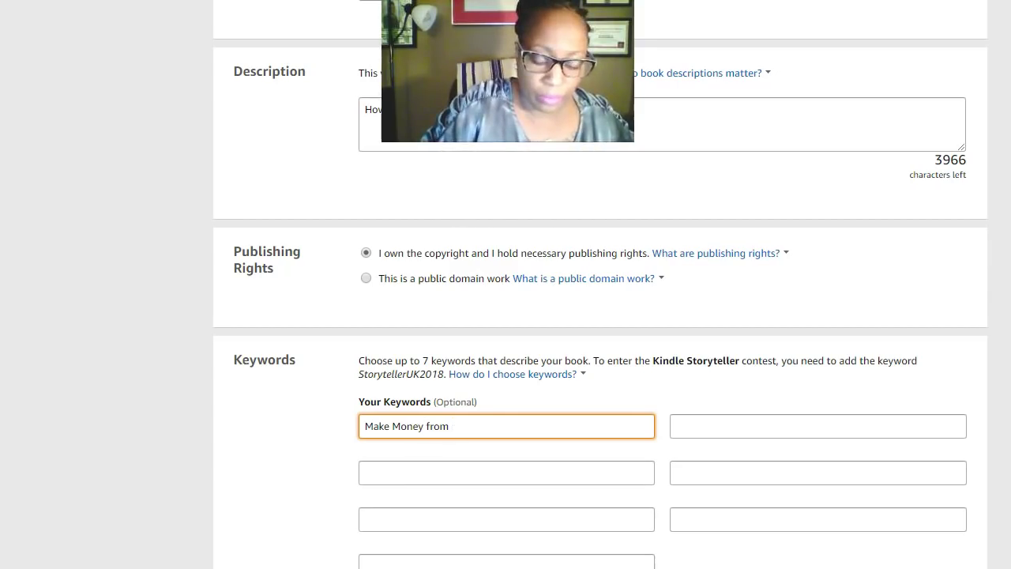
click(452, 477)
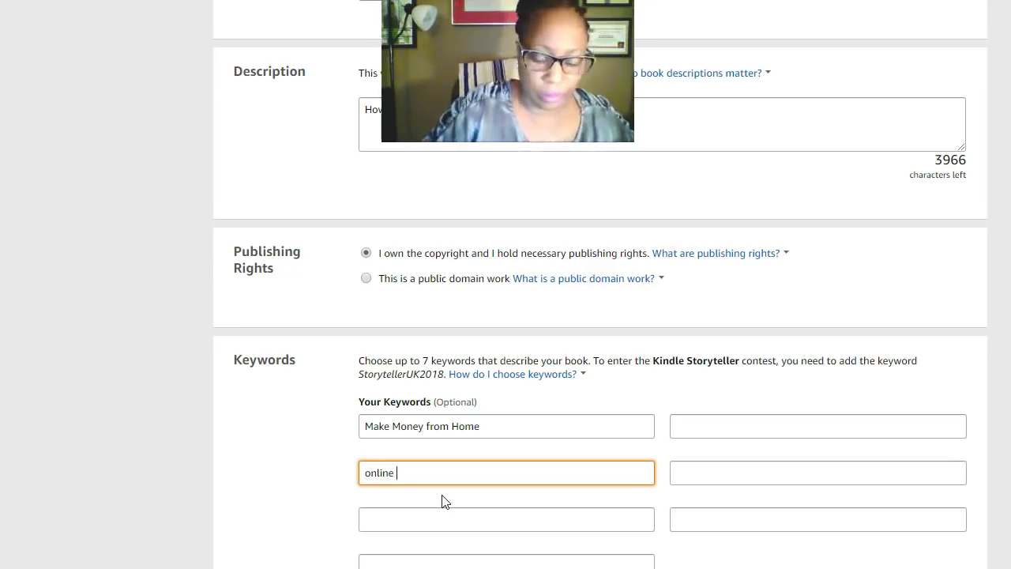
key(BackSpace)
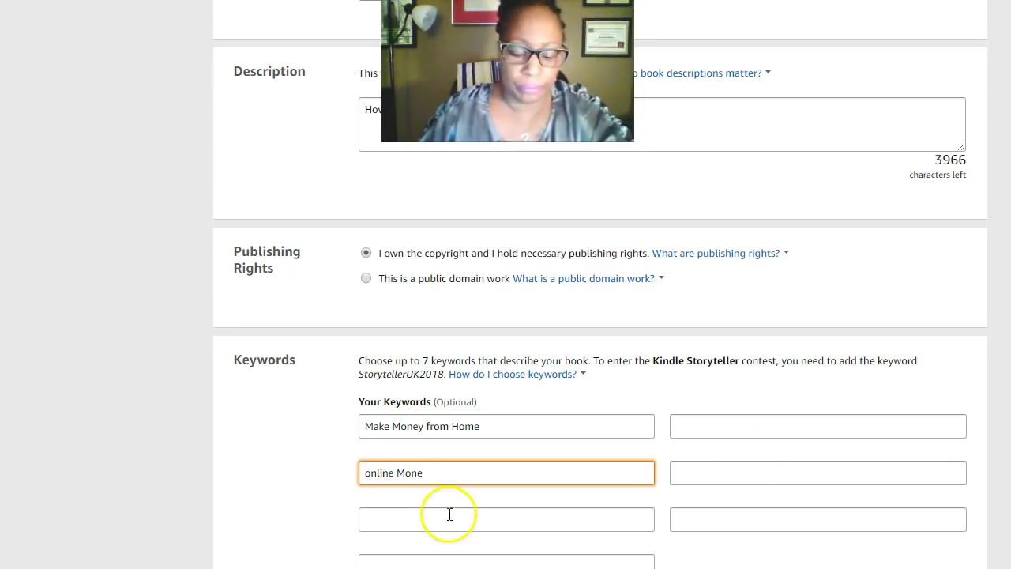
text(y)
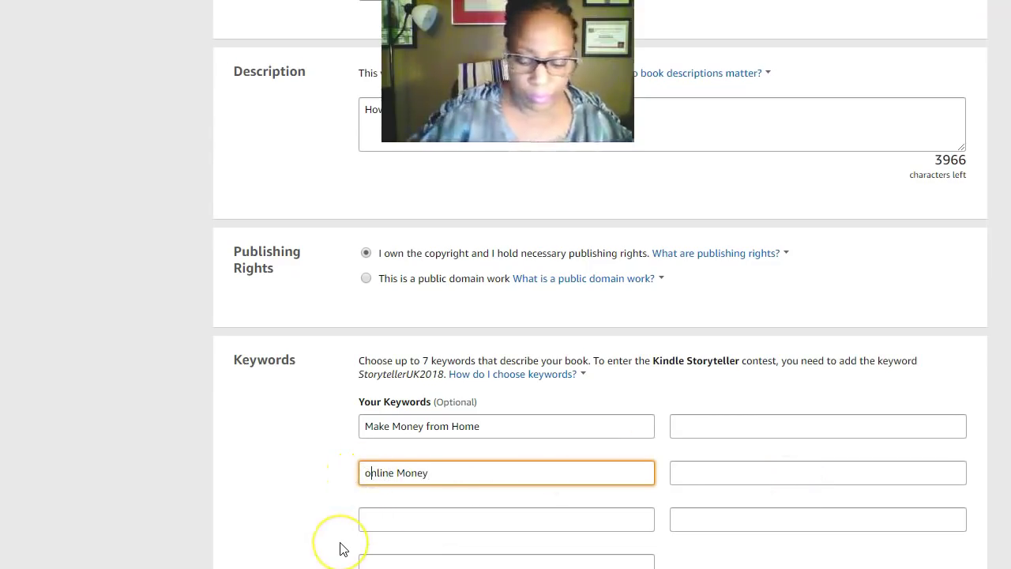
Browse the book category tree, including Education & Reference and the Business & Economics entries under Nonfiction.
scroll(589, 438, down, 1)
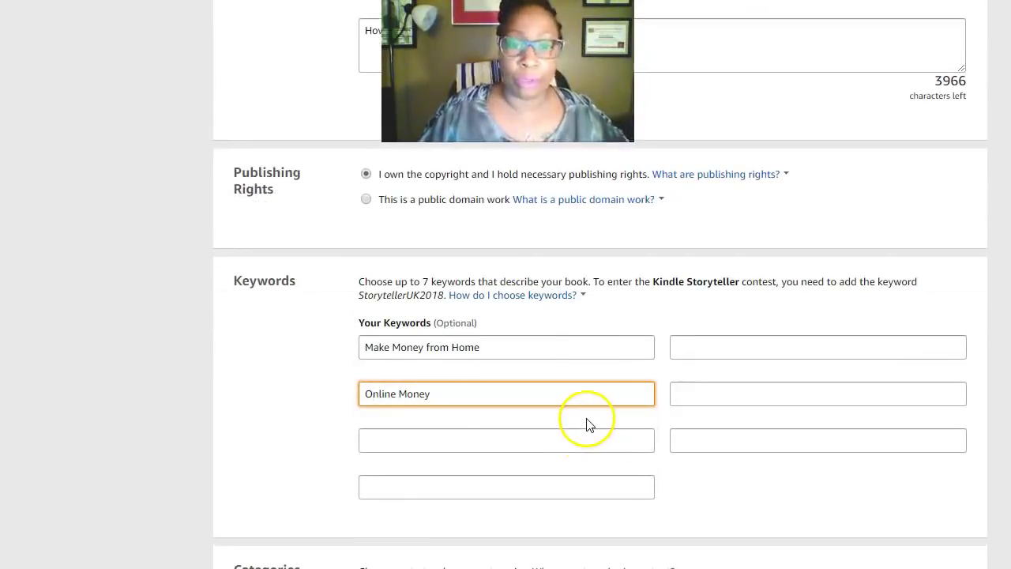
scroll(616, 411, down, 2)
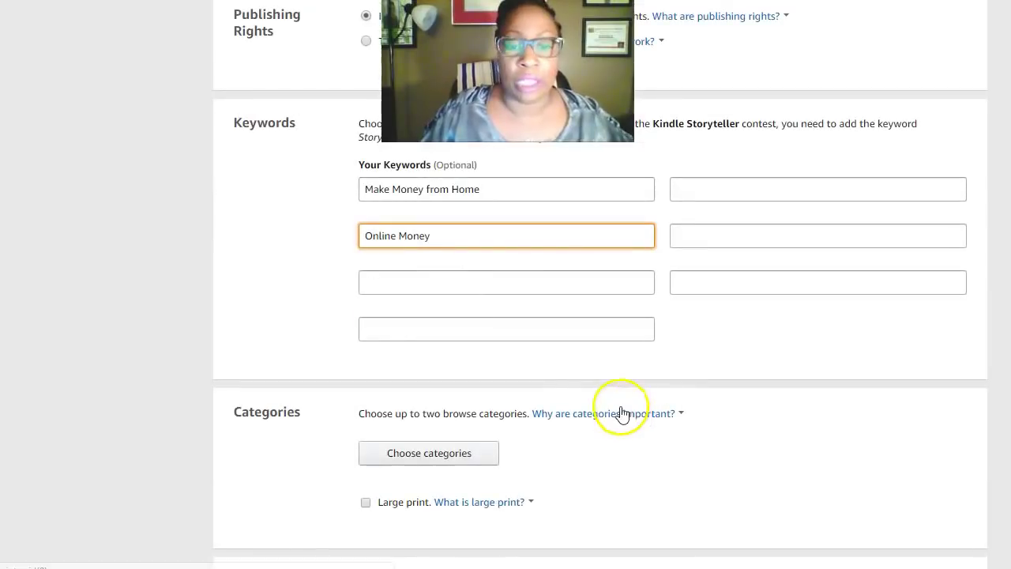
scroll(514, 483, down, 1)
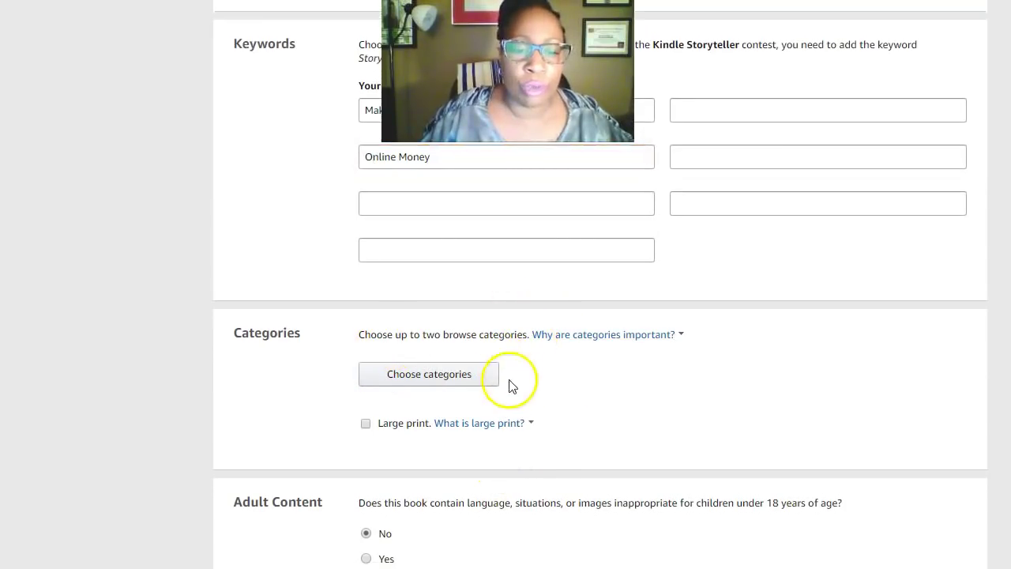
click(431, 378)
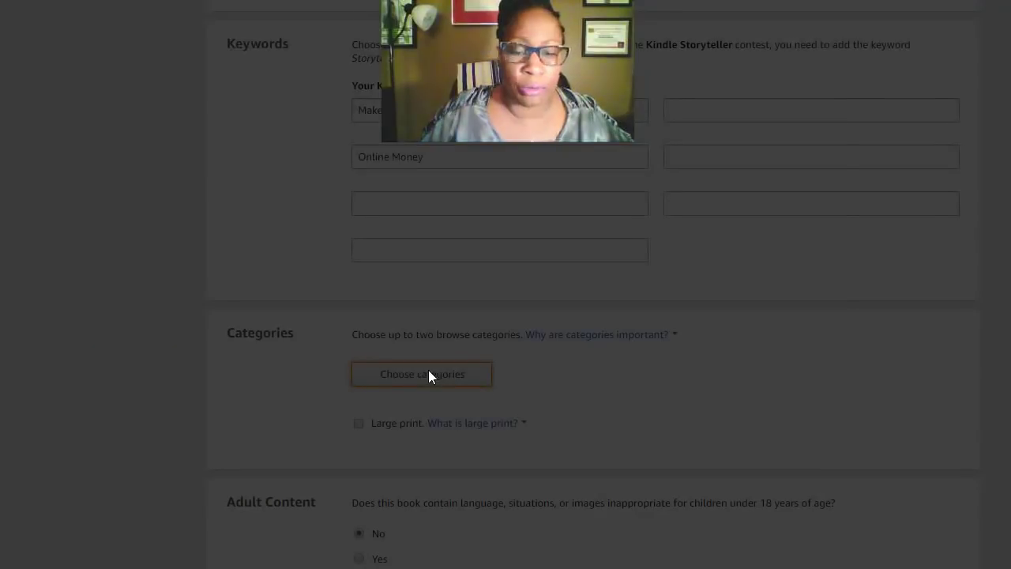
click(424, 335)
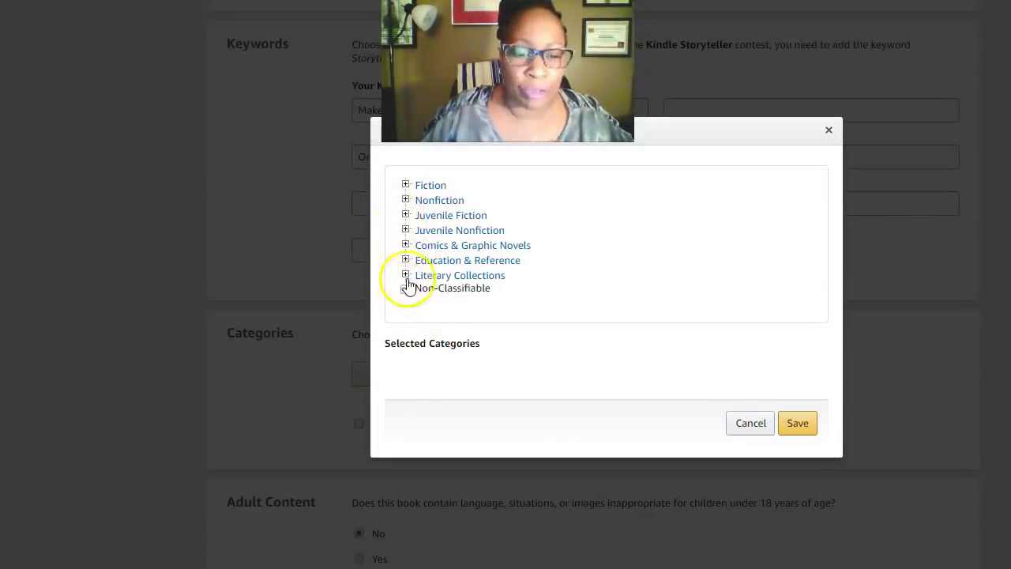
click(406, 199)
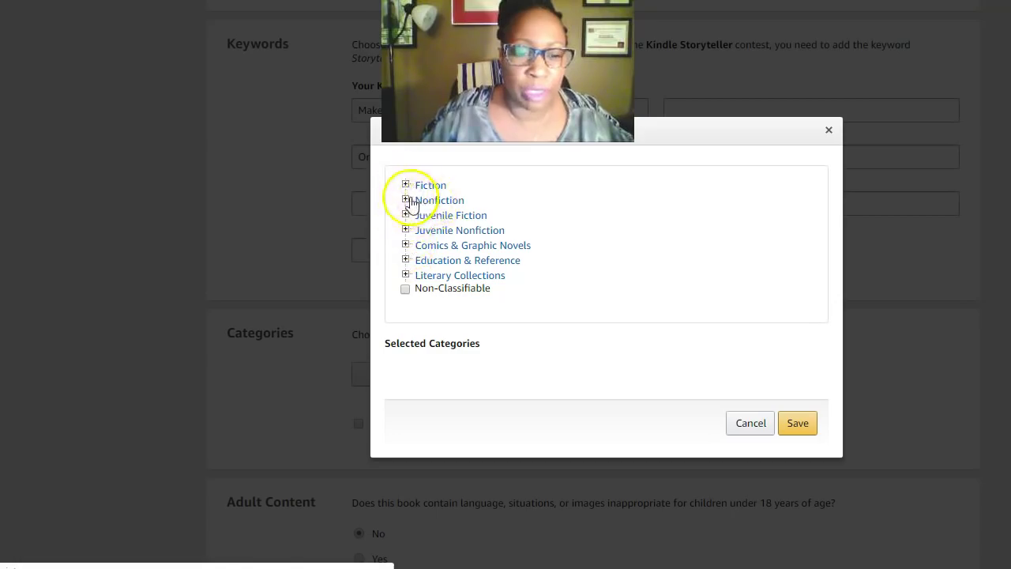
click(433, 199)
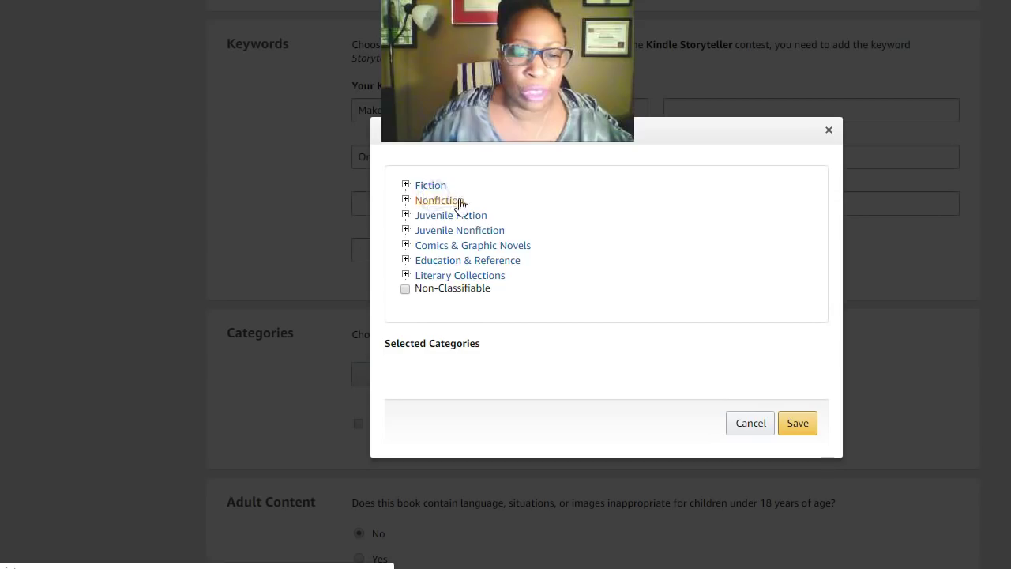
click(456, 260)
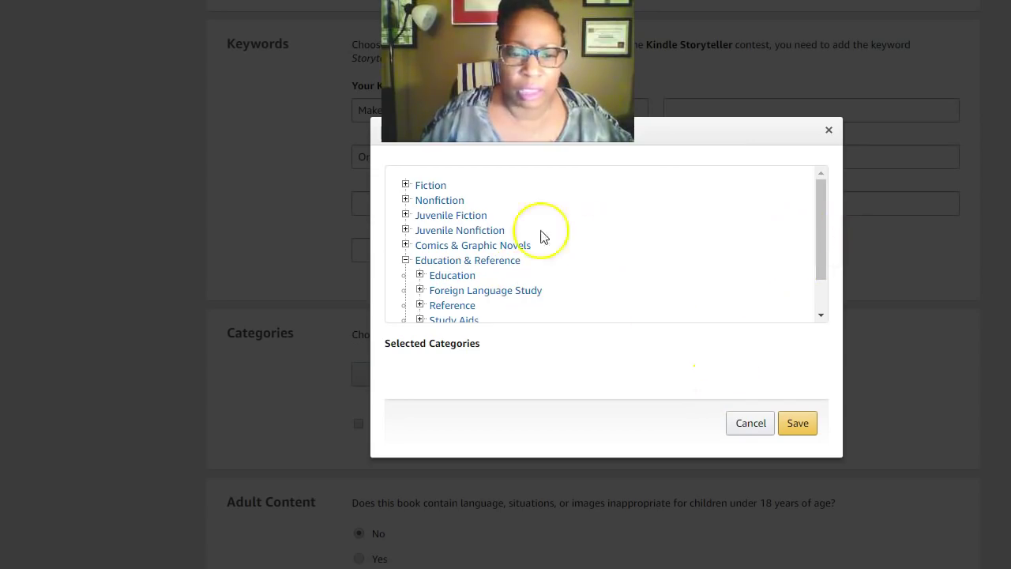
click(428, 201)
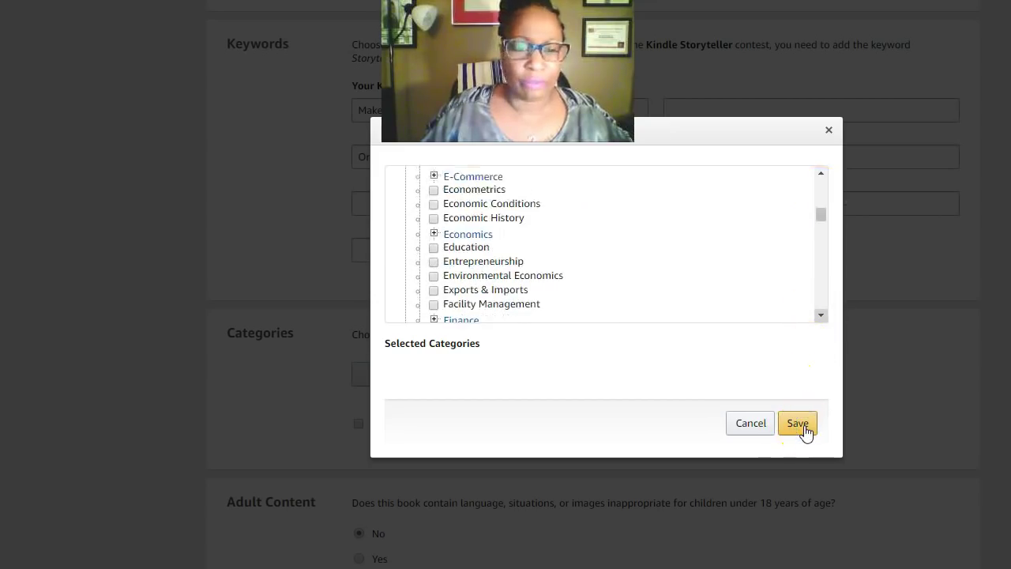
click(845, 318)
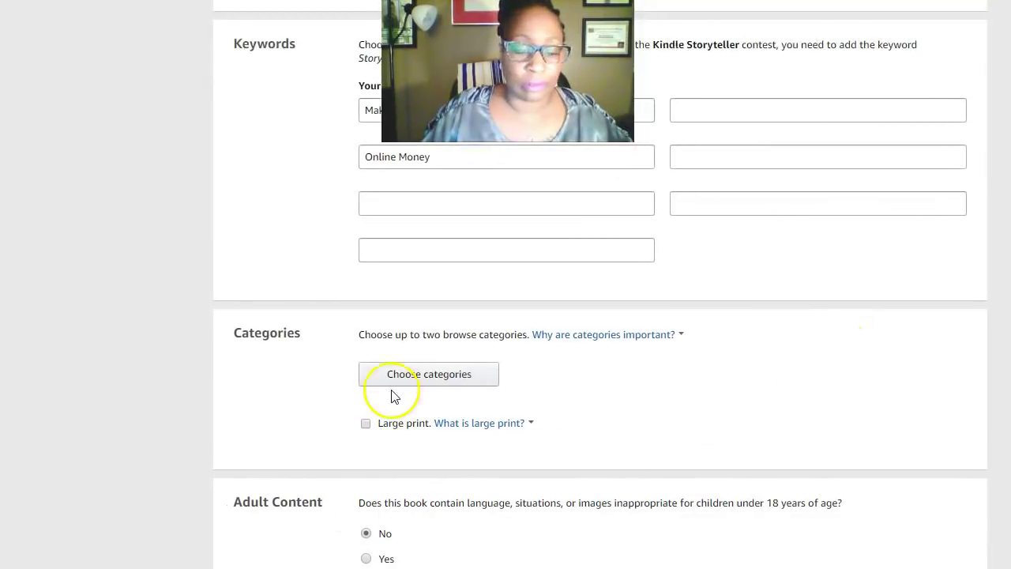
Assign the book the category Nonfiction > Business & Economics > E-Commerce > Internet Marketing and save the selection.
click(446, 380)
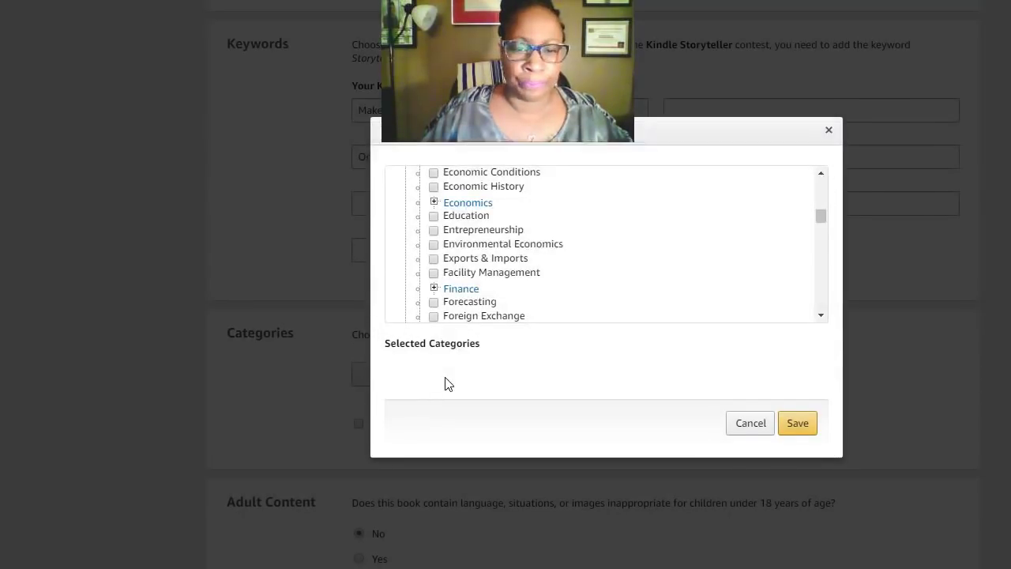
mouse_move(820, 197)
mouse_down()
mouse_move(821, 175)
mouse_move(827, 228)
mouse_move(827, 212)
mouse_up()
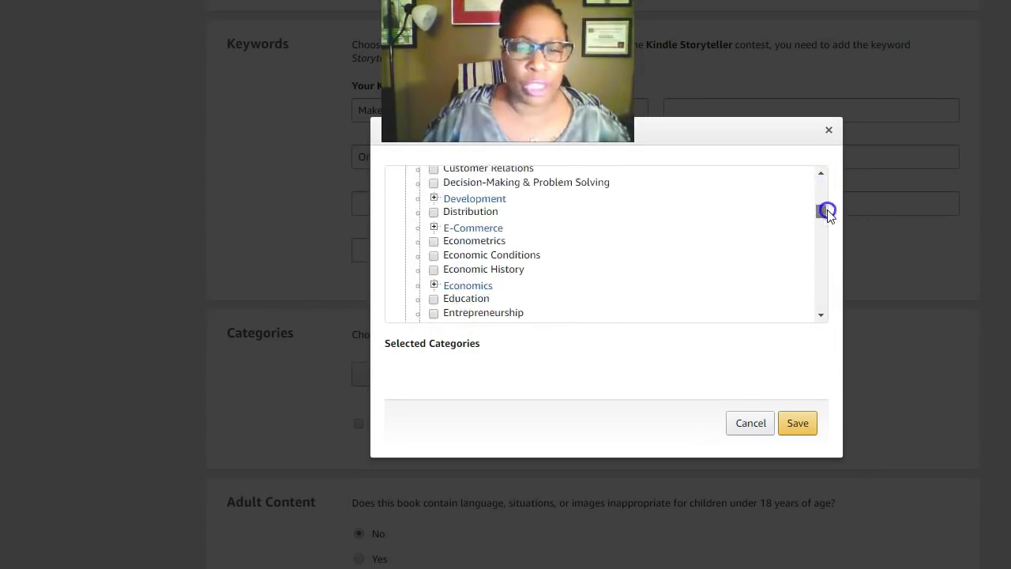
click(474, 227)
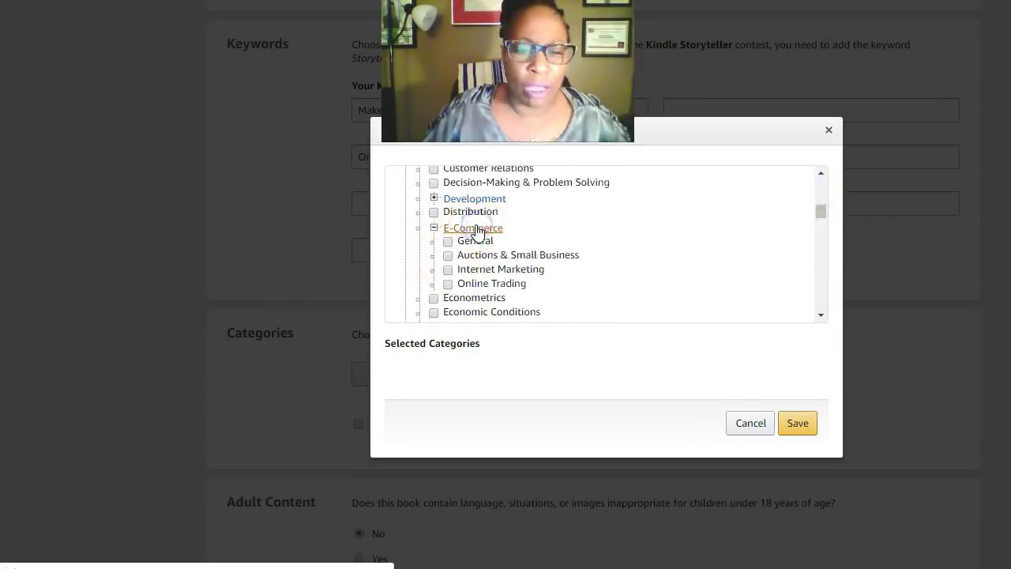
click(447, 270)
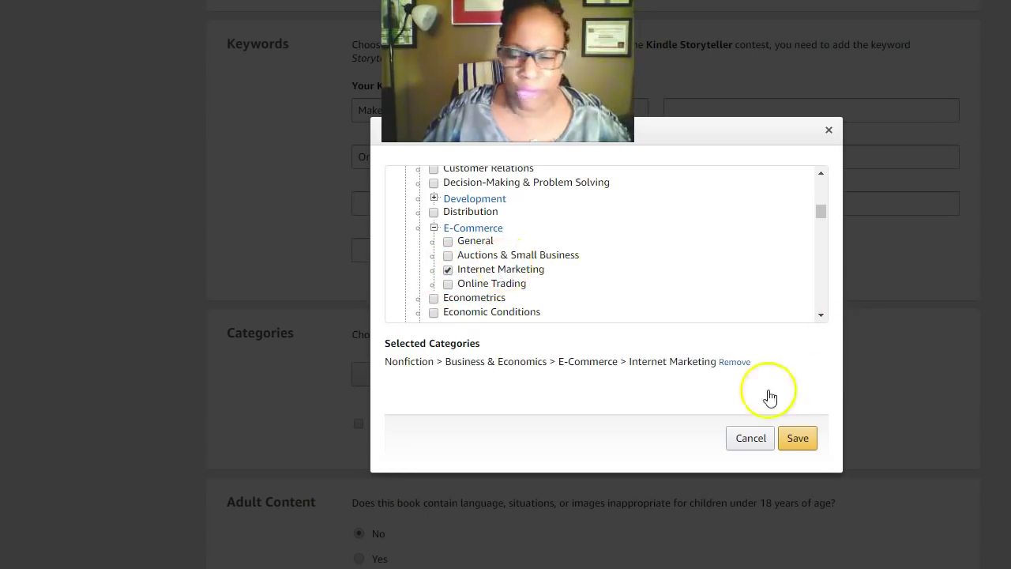
click(796, 439)
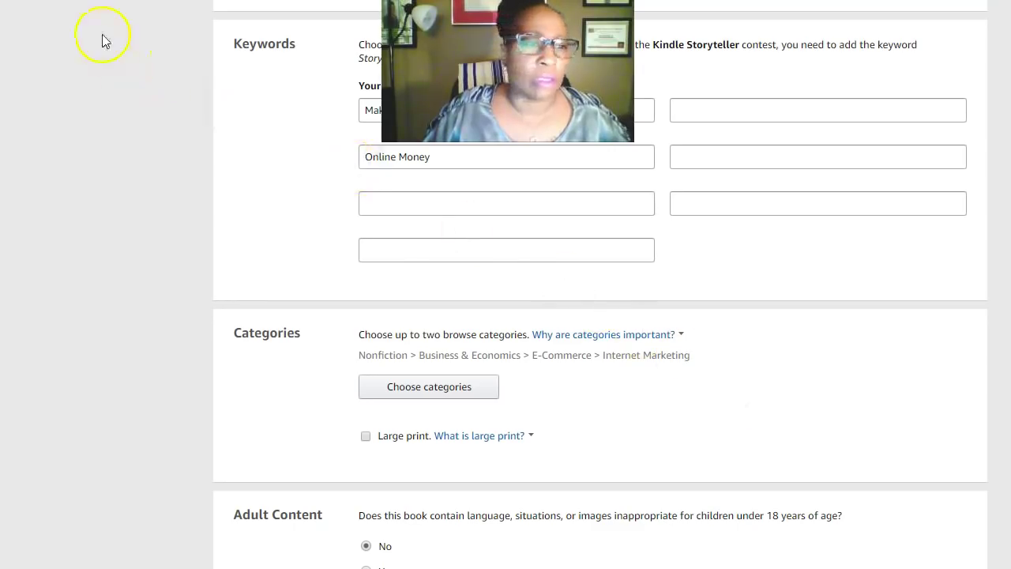
Save the paperback details with adult content left at No and continue to the paperback content page.
scroll(544, 351, down, 3)
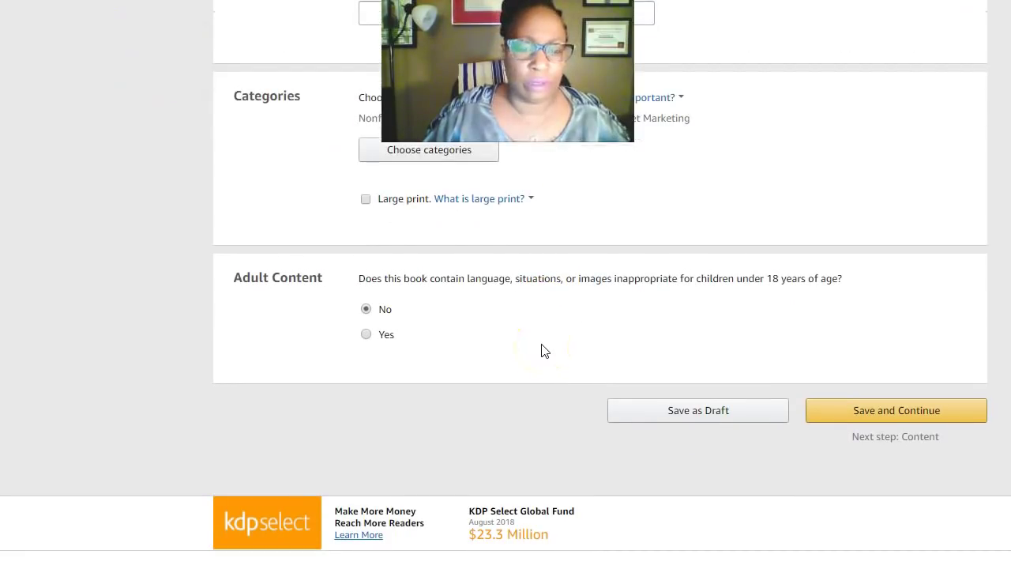
scroll(542, 350, down, 2)
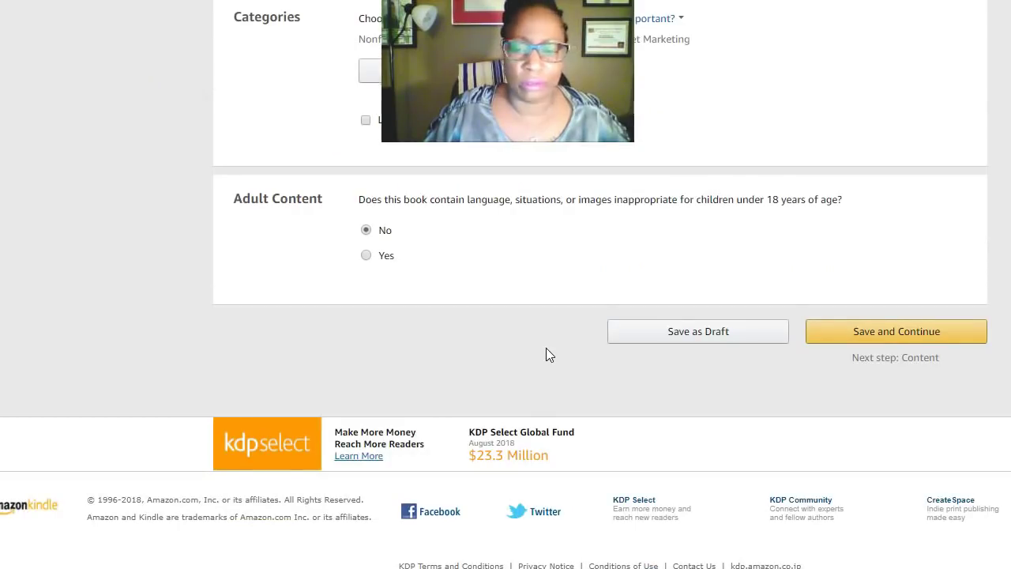
scroll(548, 354, up, 3)
scroll(537, 356, up, 2)
click(439, 390)
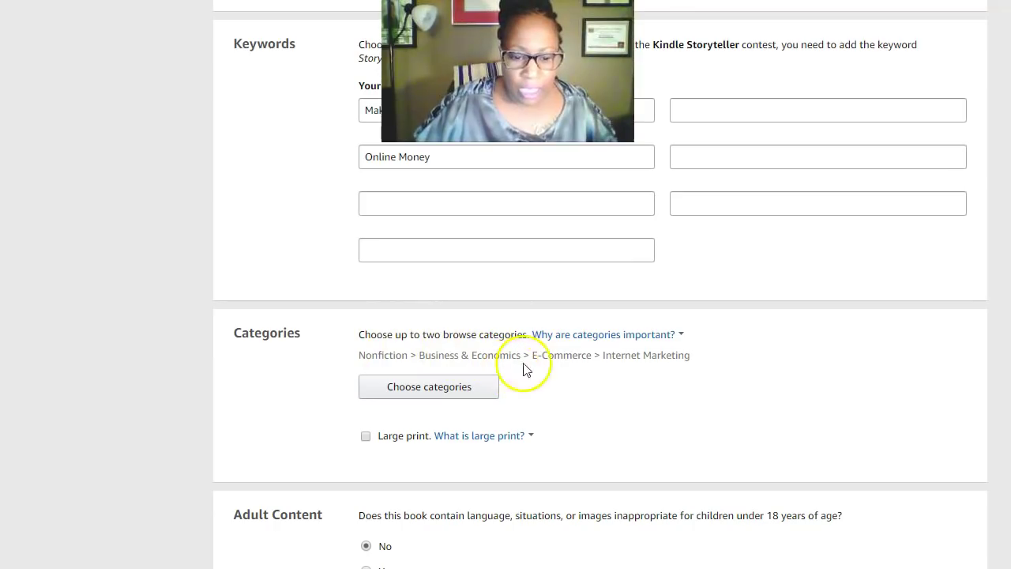
scroll(750, 387, down, 2)
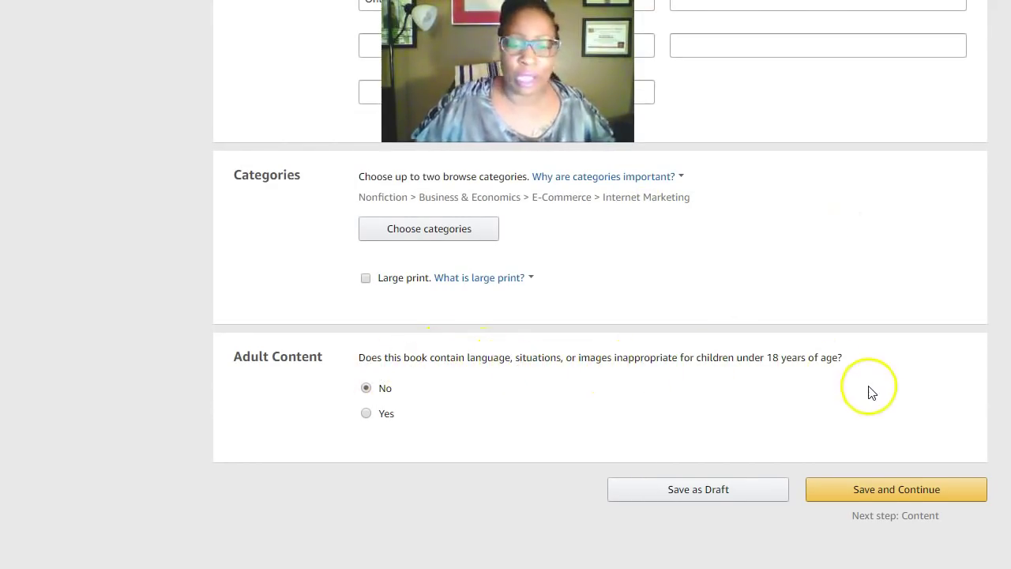
scroll(871, 399, down, 1)
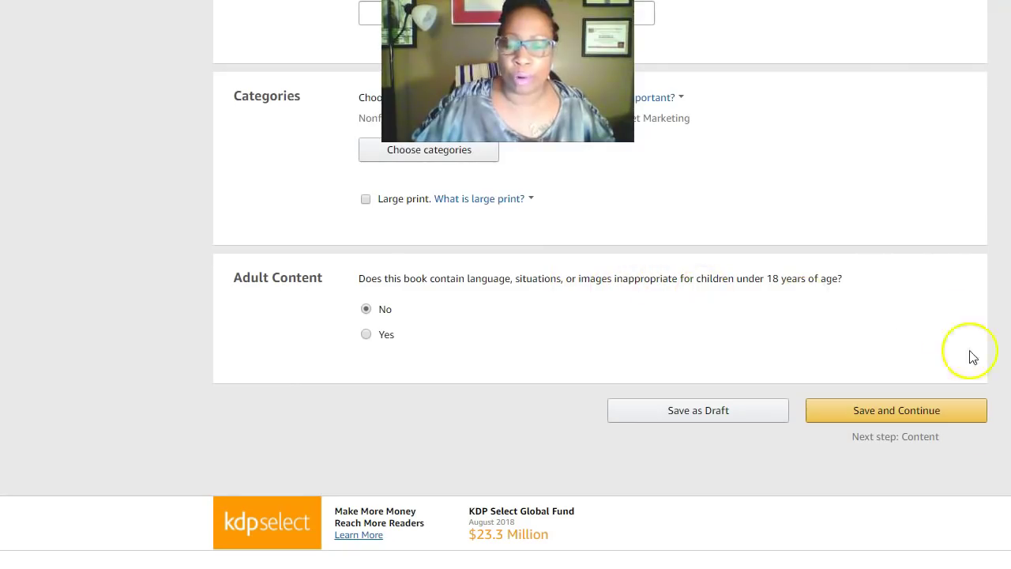
click(881, 417)
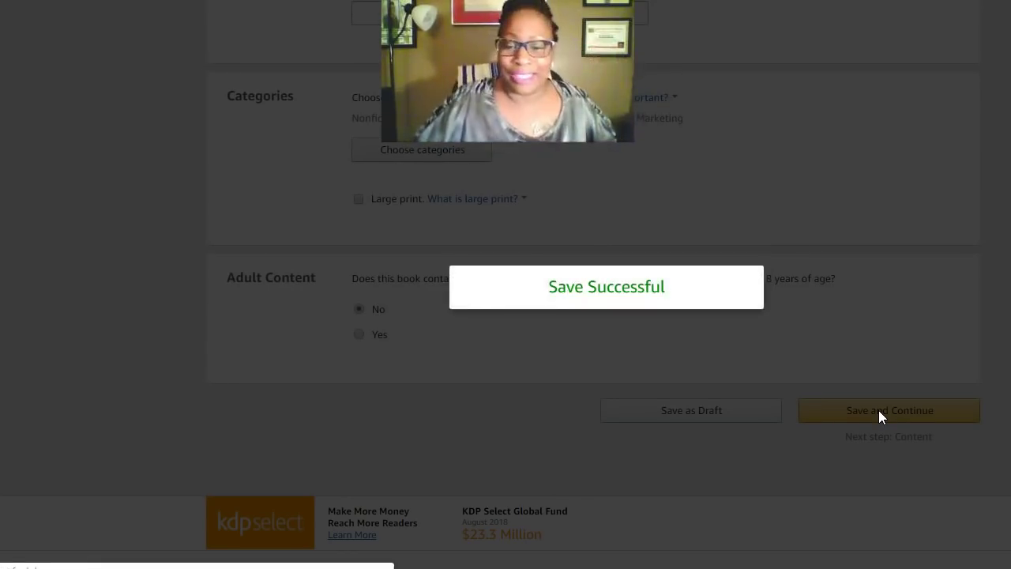
click(840, 257)
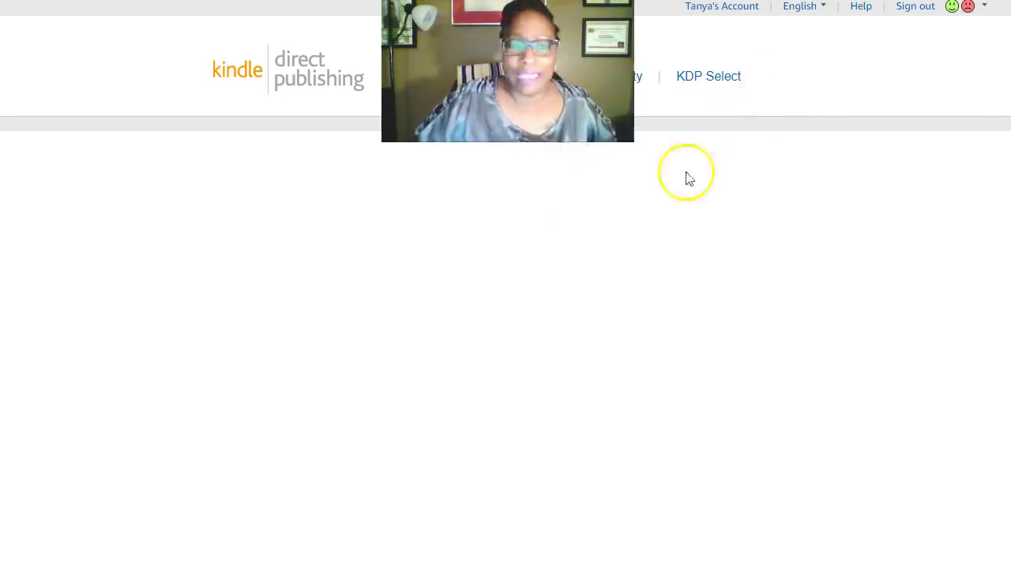
Review the print ISBN, imprint, title ownership and publication date sections of the paperback content.
scroll(721, 300, down, 2)
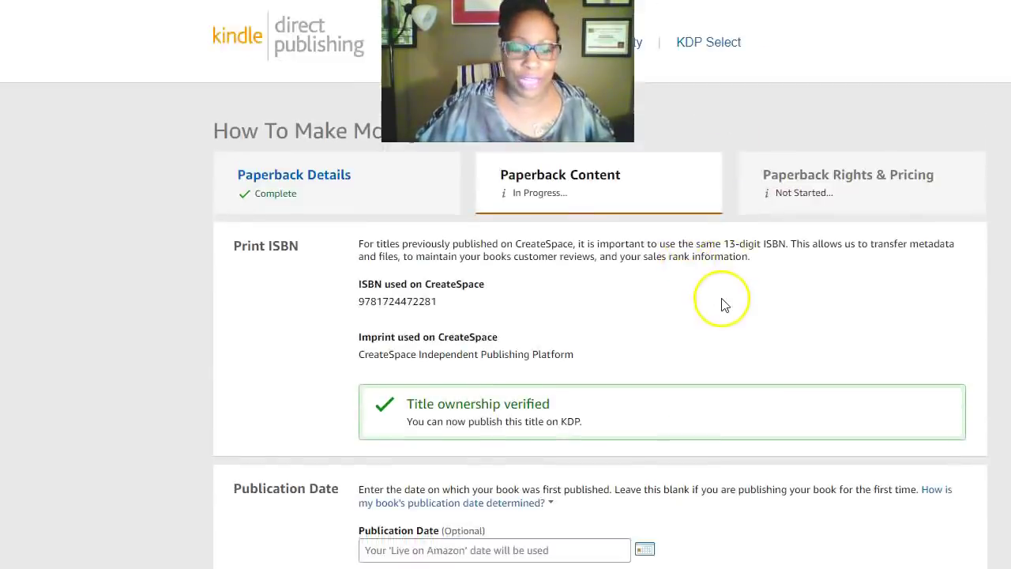
scroll(660, 355, up, 2)
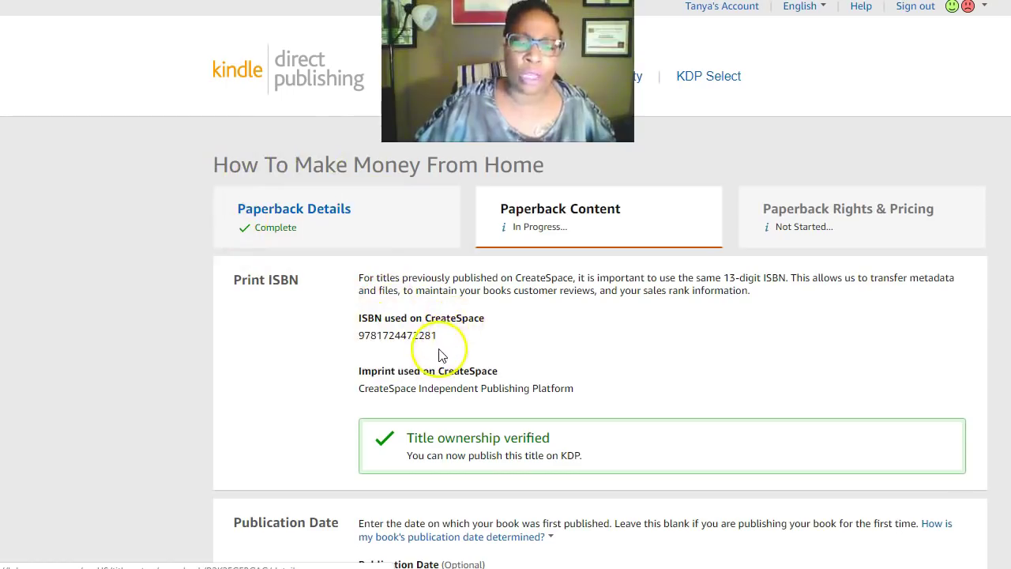
scroll(458, 350, down, 1)
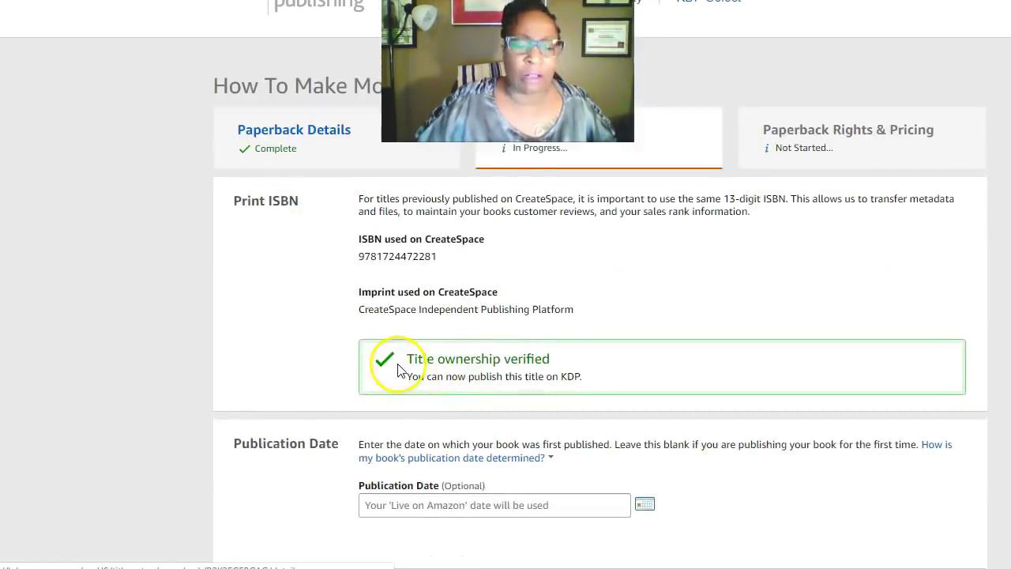
scroll(564, 369, up, 1)
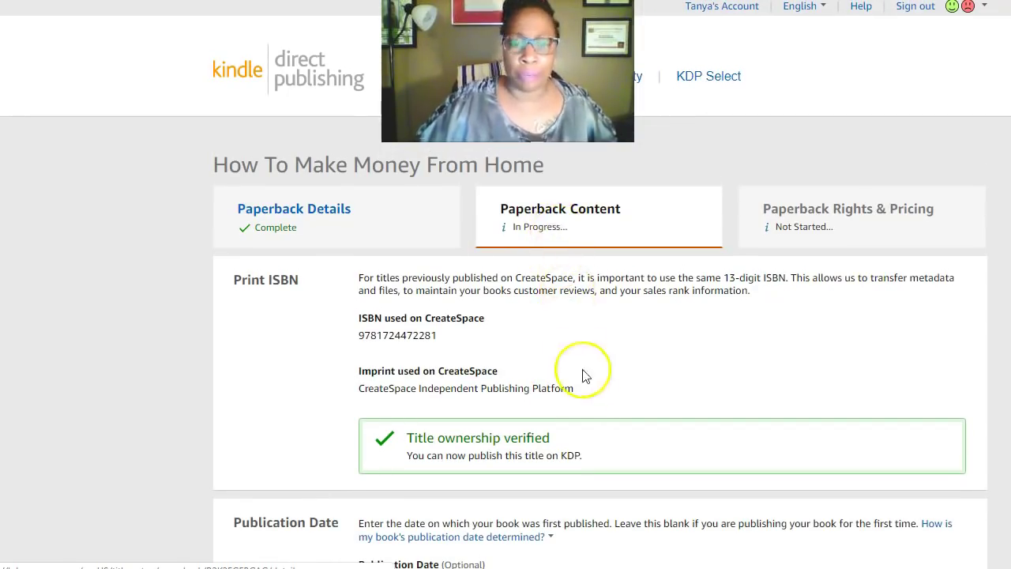
scroll(558, 383, down, 1)
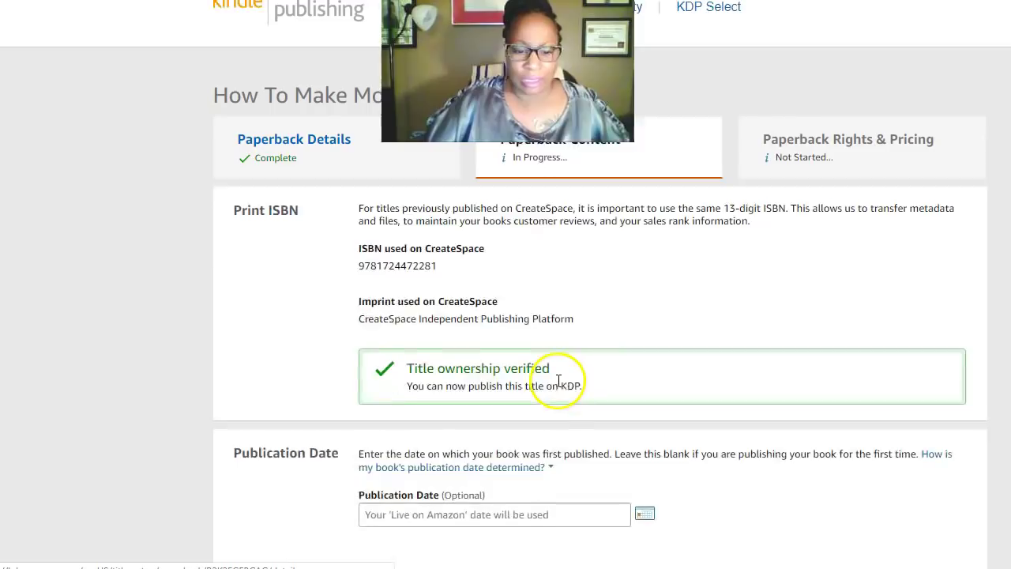
scroll(564, 395, down, 1)
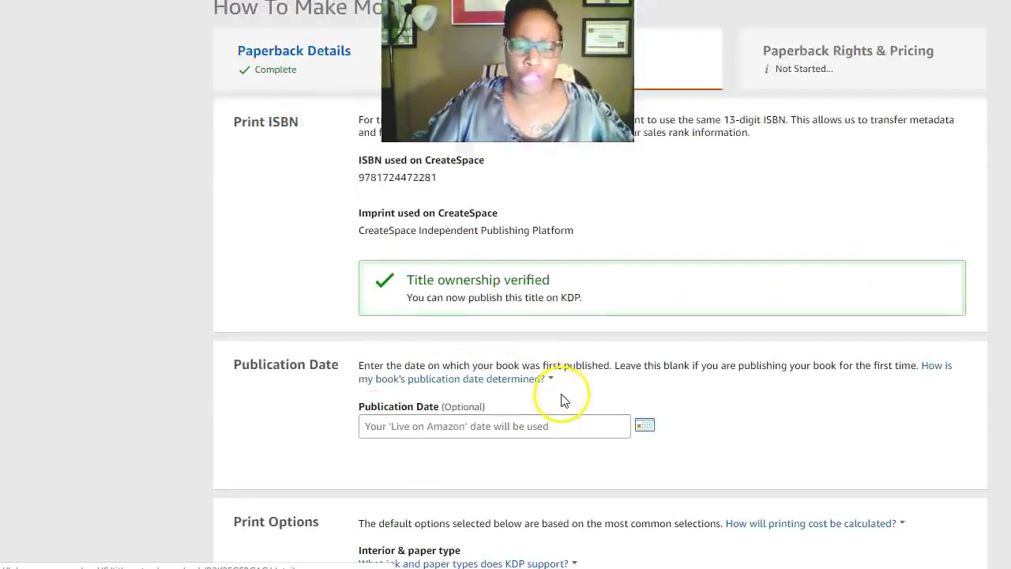
scroll(553, 417, down, 2)
scroll(548, 401, up, 1)
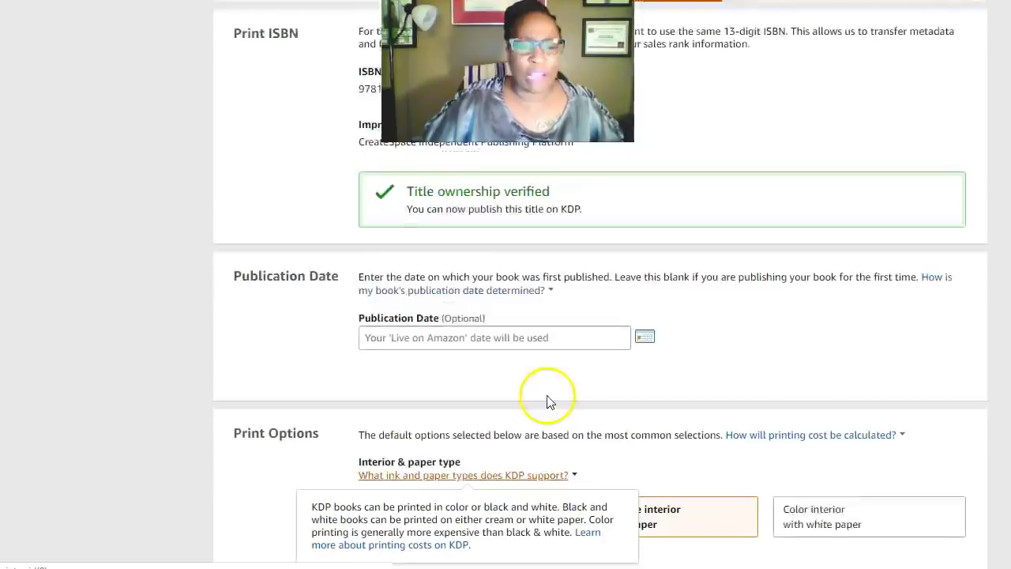
Check how the publication date is determined and set the book's publication date to 09/18/2018.
mouse_move(364, 293)
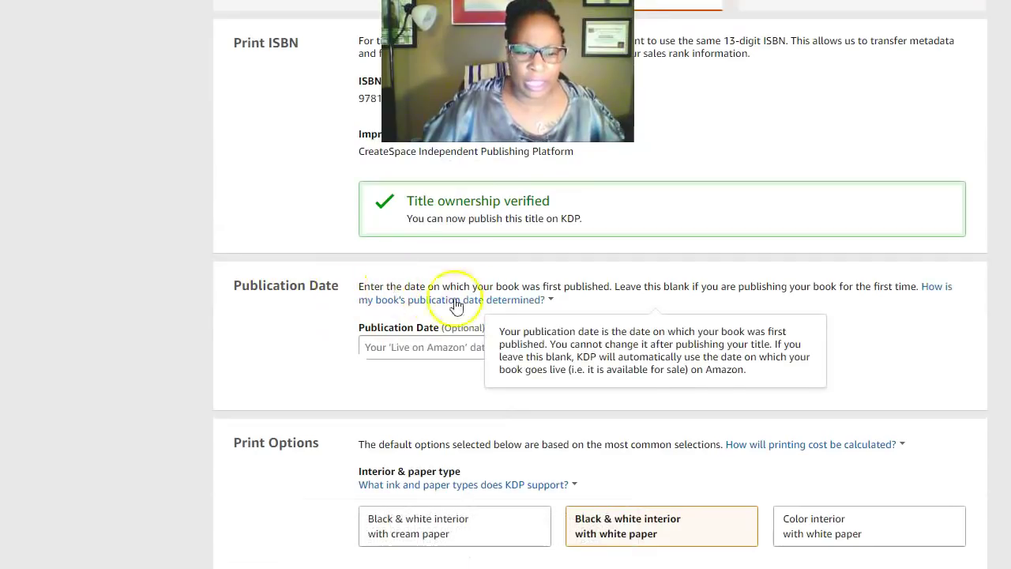
click(895, 371)
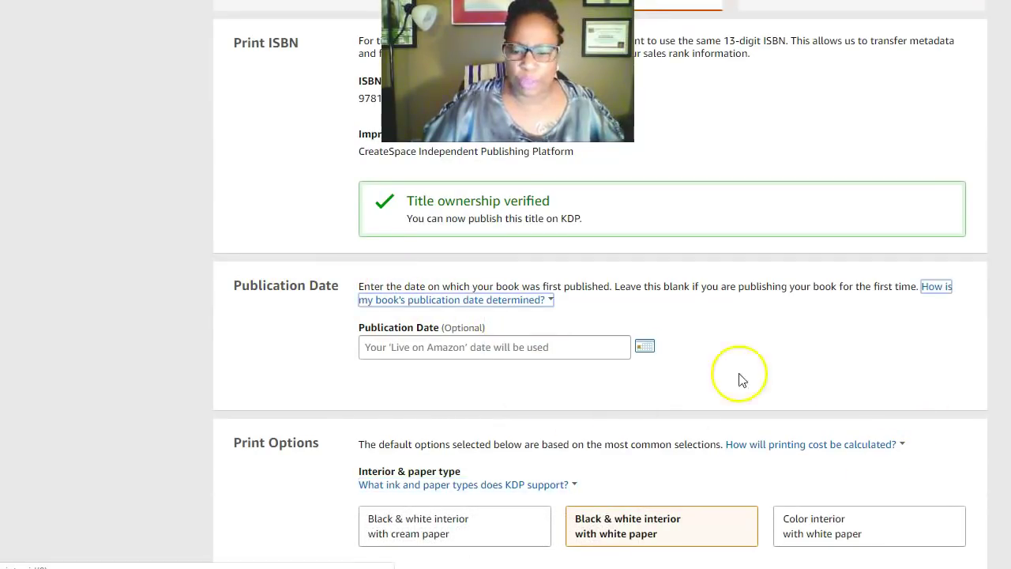
click(645, 349)
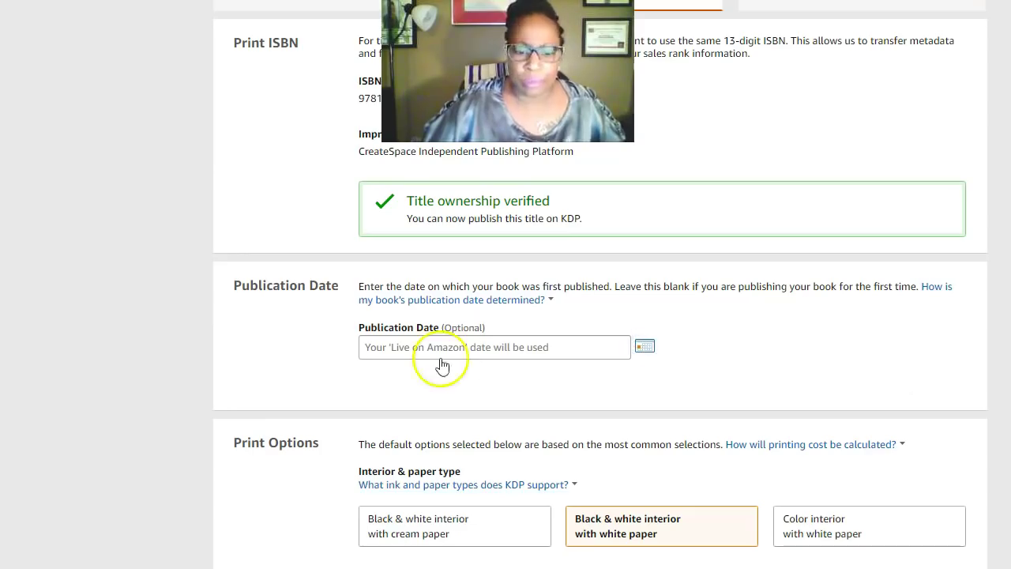
click(391, 344)
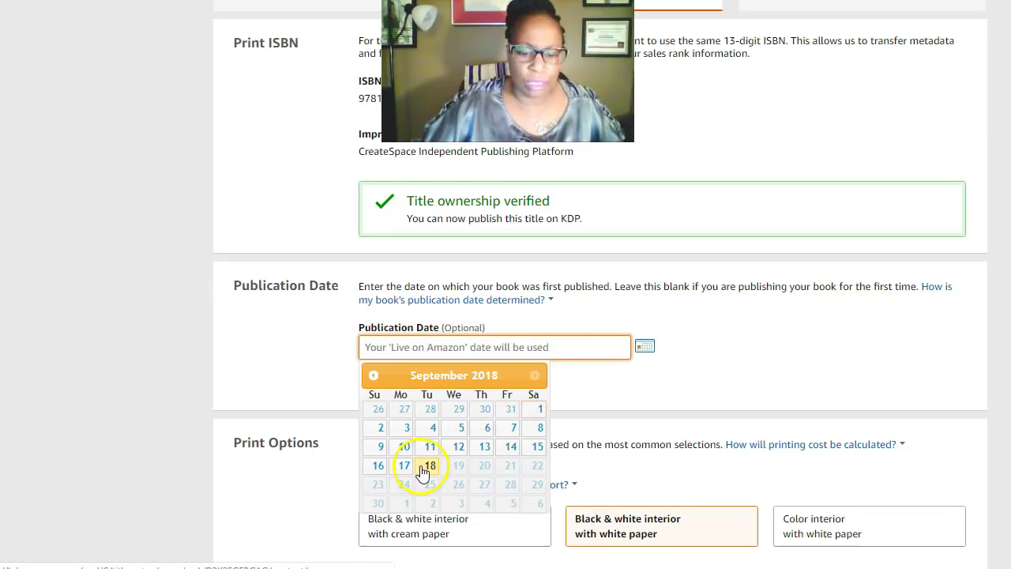
click(428, 466)
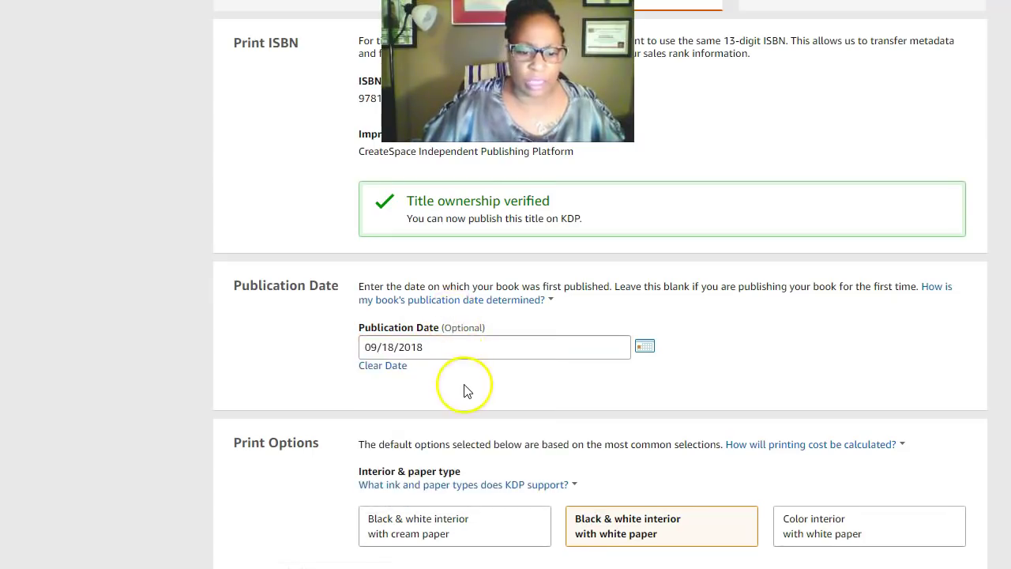
scroll(463, 388, down, 2)
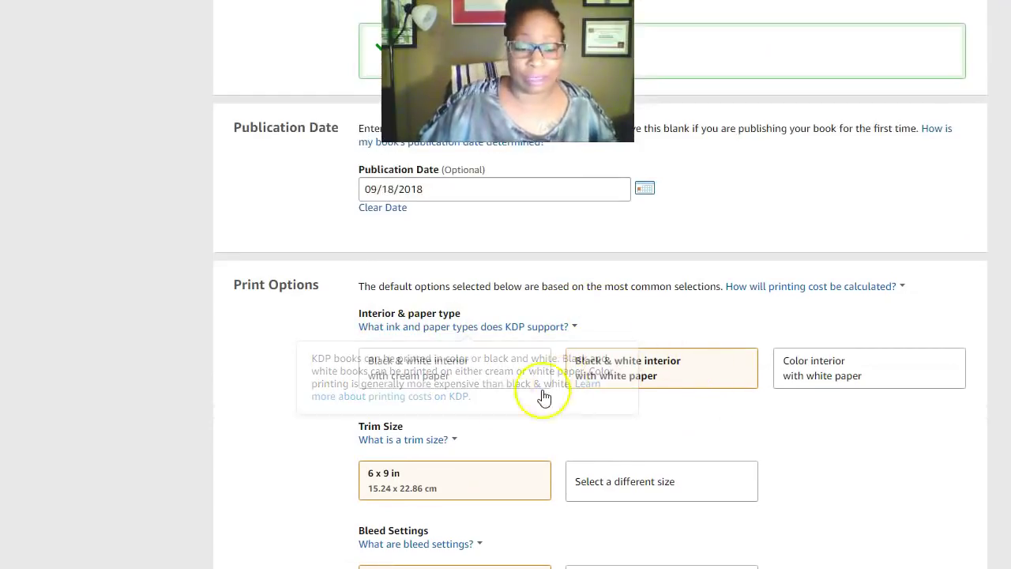
Review the print options for interior and paper type, trim size, bleed settings and paperback cover finish, including the cover finish help.
click(390, 305)
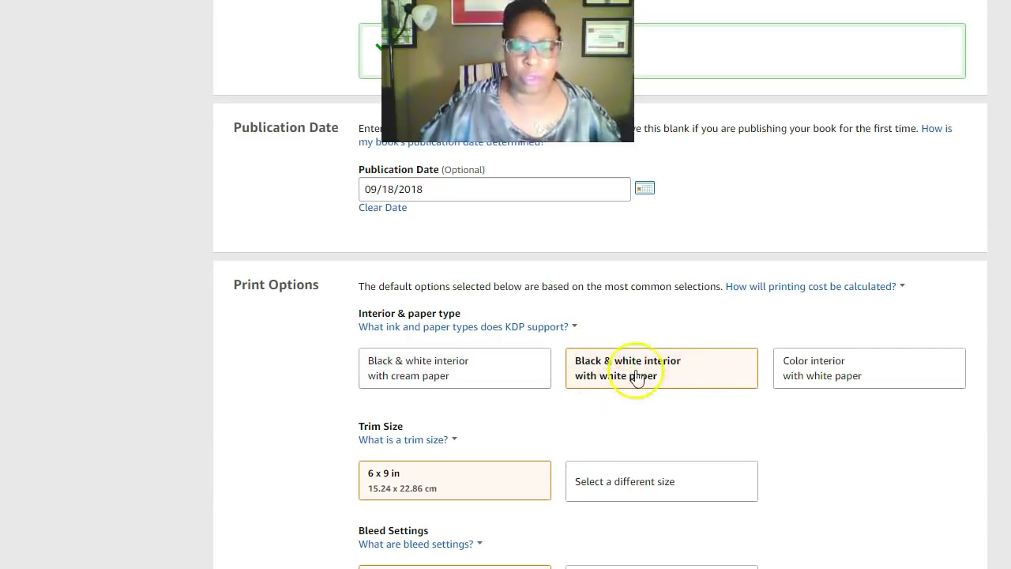
scroll(636, 417, down, 2)
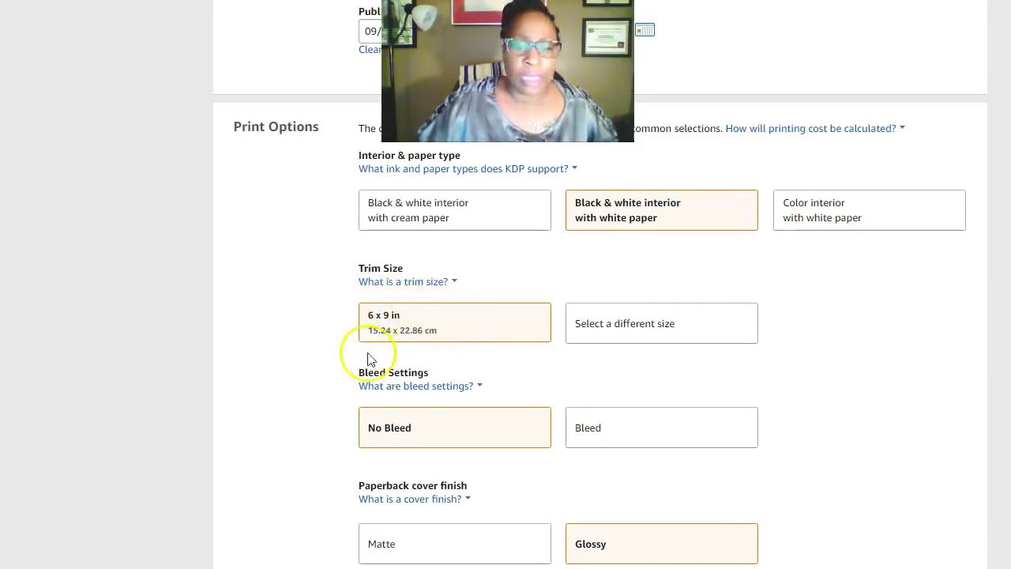
scroll(426, 427, down, 1)
click(423, 421)
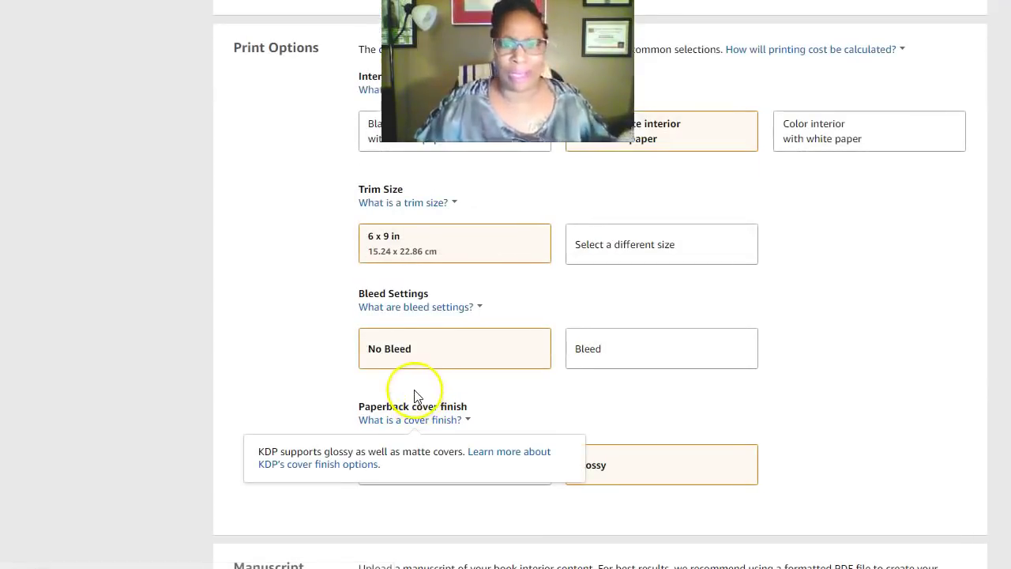
click(379, 371)
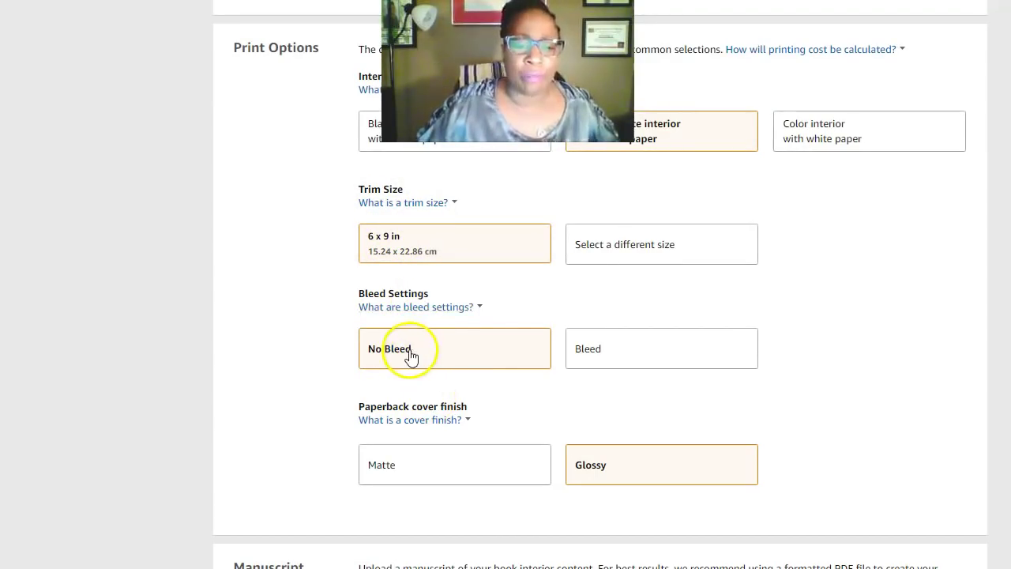
scroll(518, 355, down, 1)
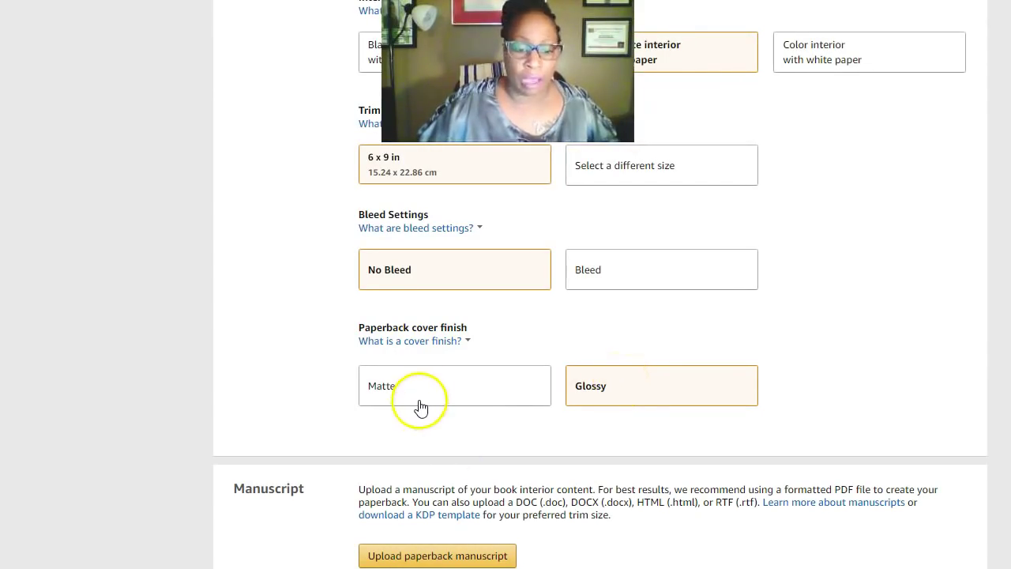
Switch the book cover option to Cover Creator and back to uploading an existing print-ready PDF cover.
scroll(427, 392, down, 3)
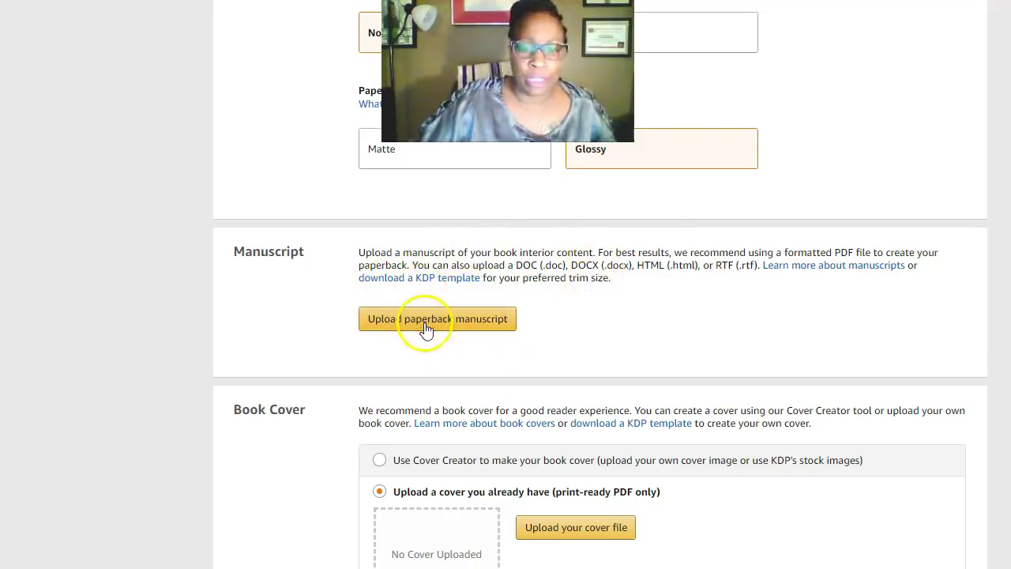
scroll(704, 361, down, 2)
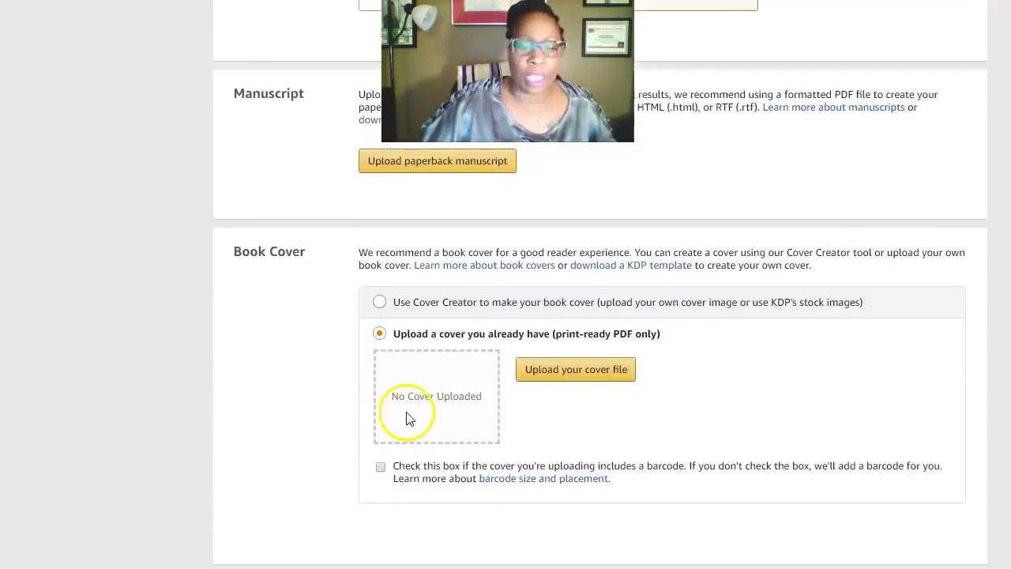
click(380, 303)
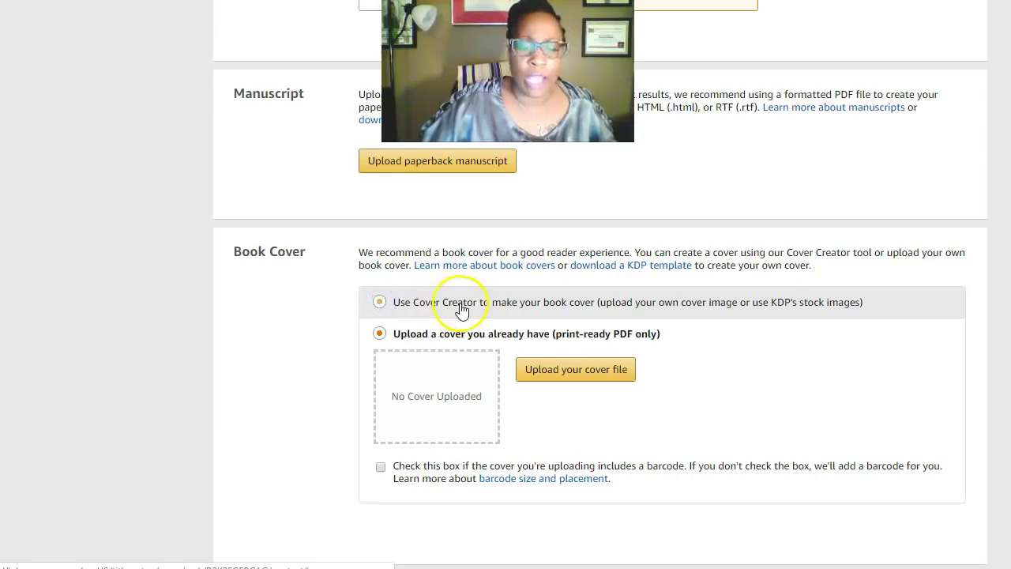
click(394, 305)
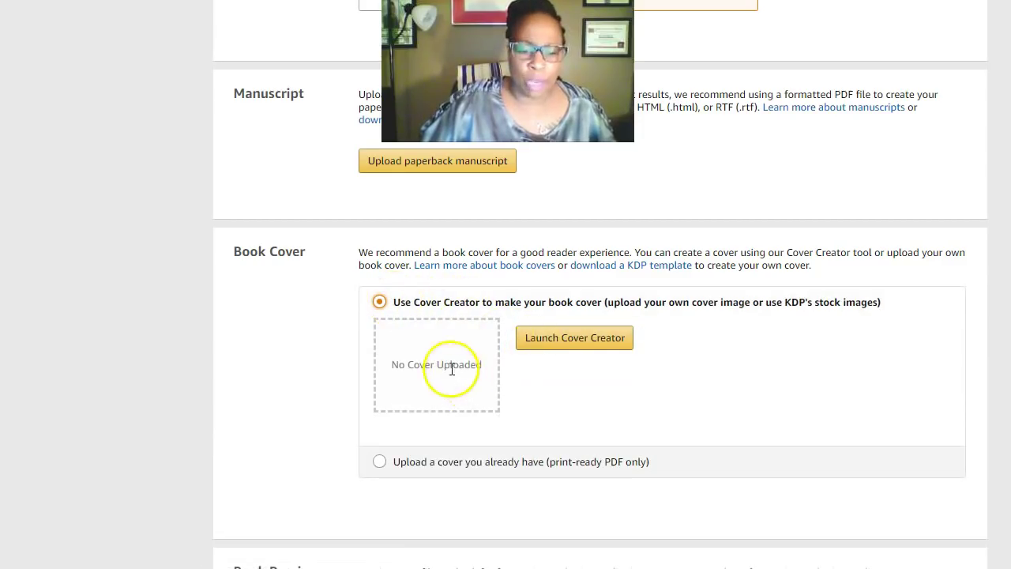
click(576, 341)
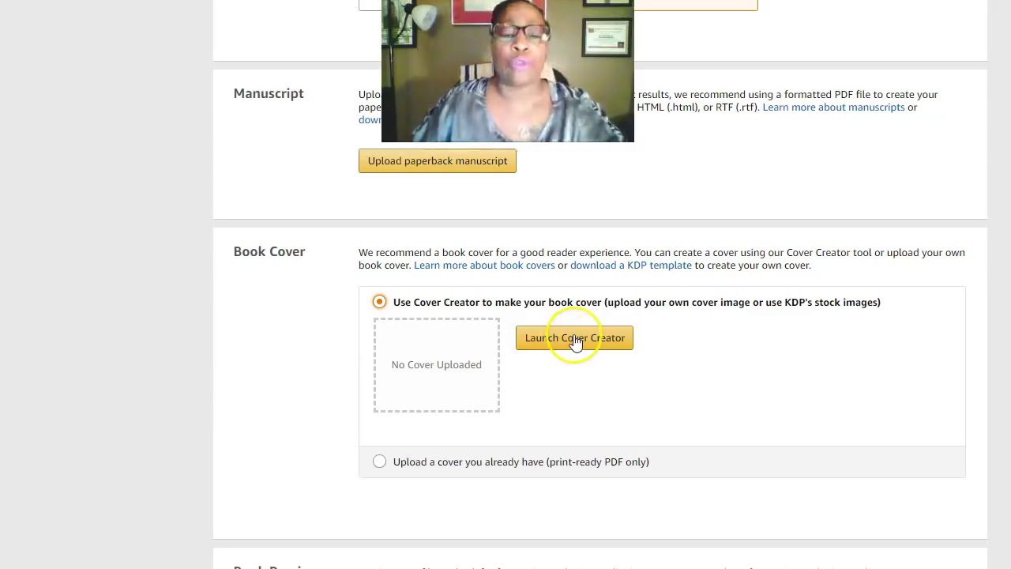
click(593, 347)
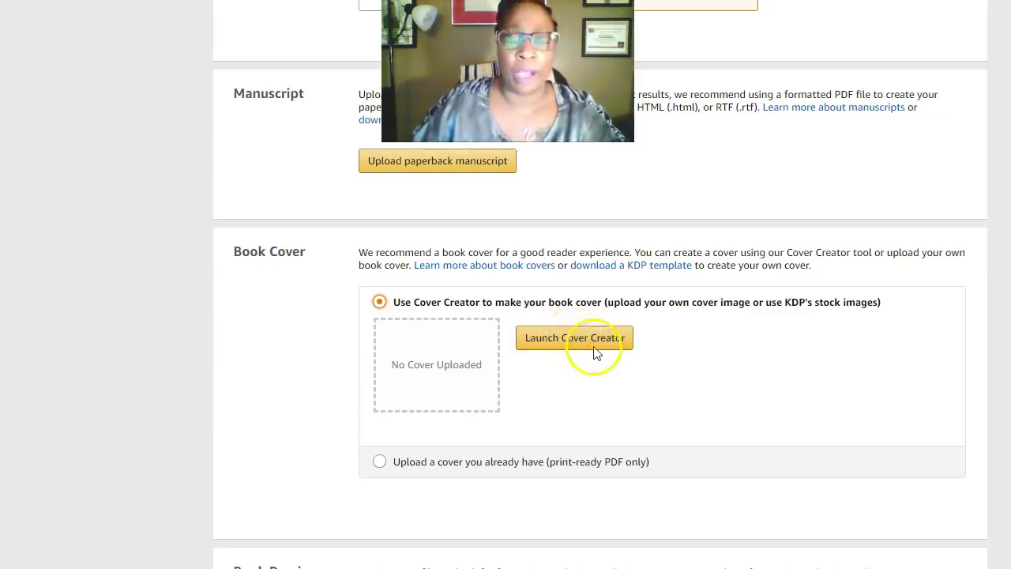
click(379, 463)
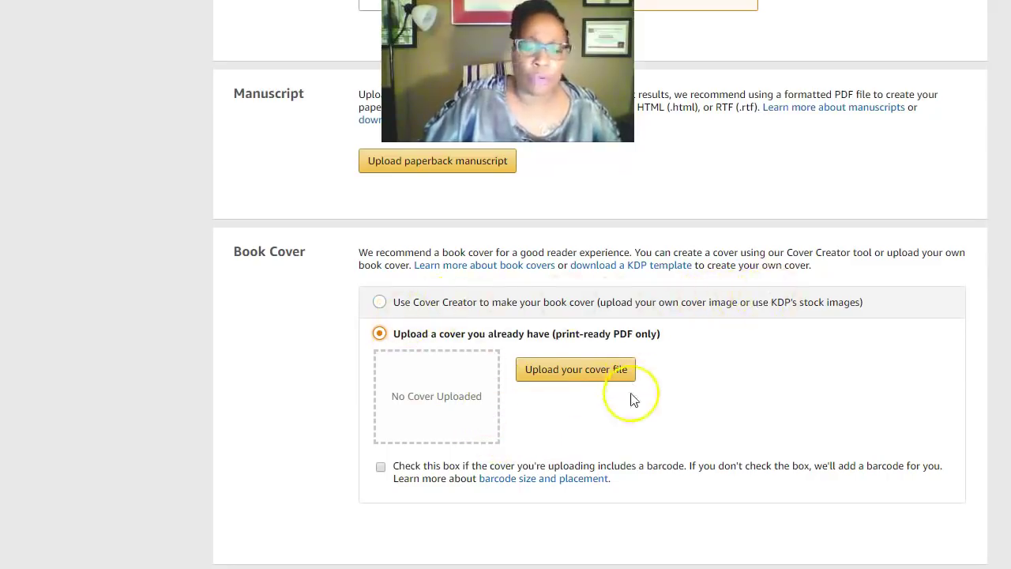
Review the cover barcode option, the book preview section and the save options at the end of the paperback content page.
scroll(537, 474, down, 2)
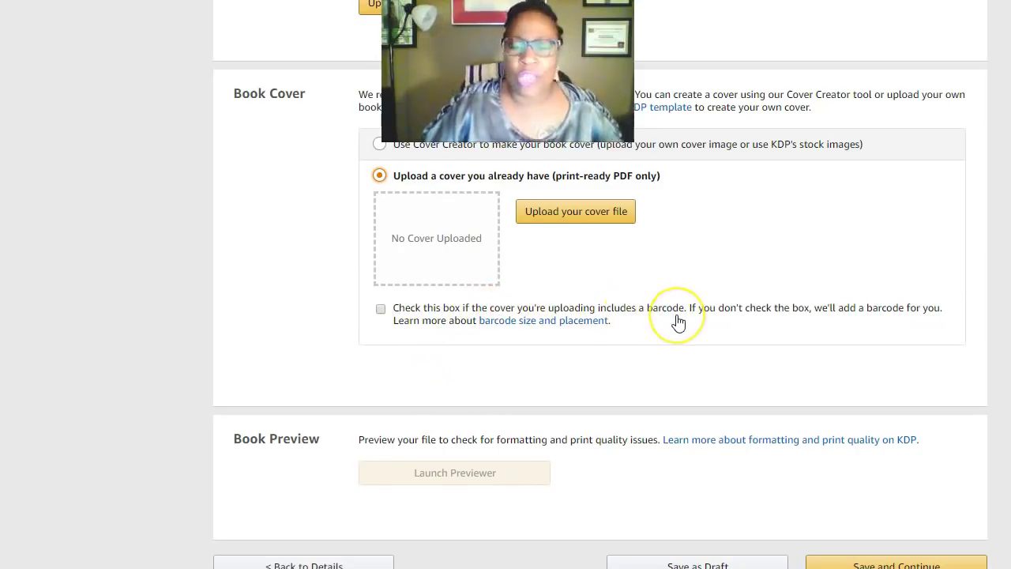
scroll(680, 329, up, 6)
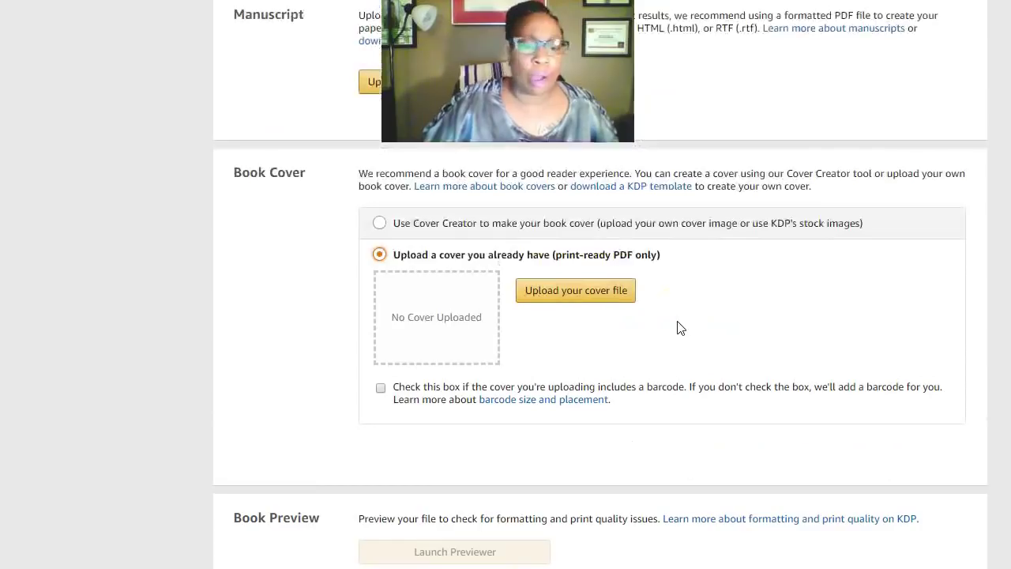
scroll(679, 332, up, 2)
scroll(684, 348, down, 8)
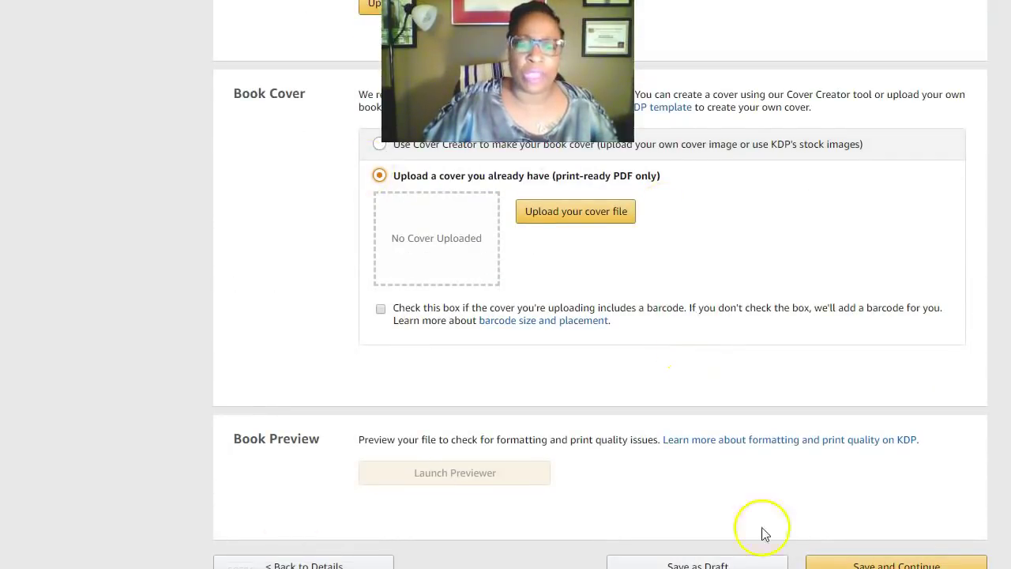
scroll(573, 470, down, 2)
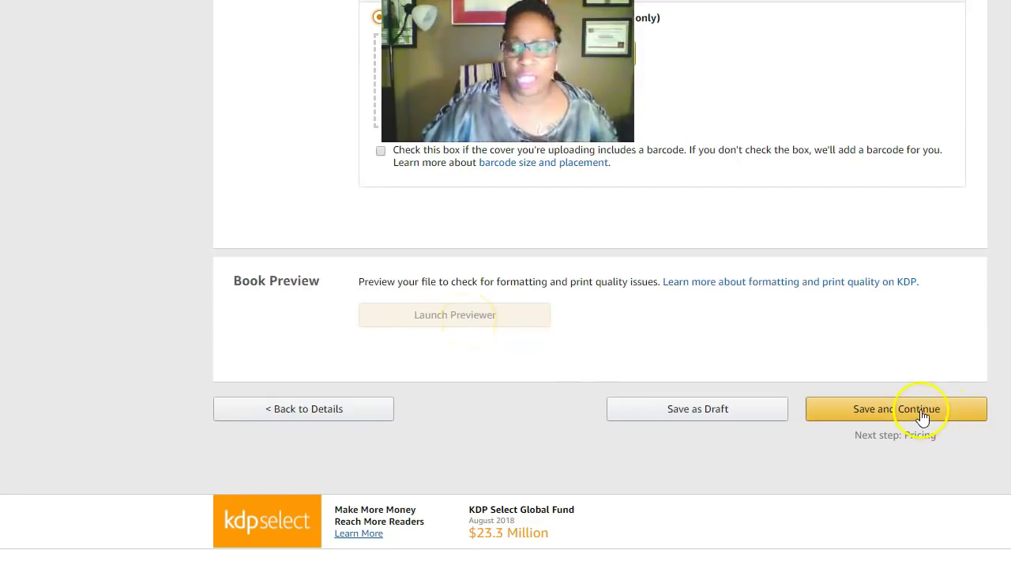
scroll(938, 414, up, 7)
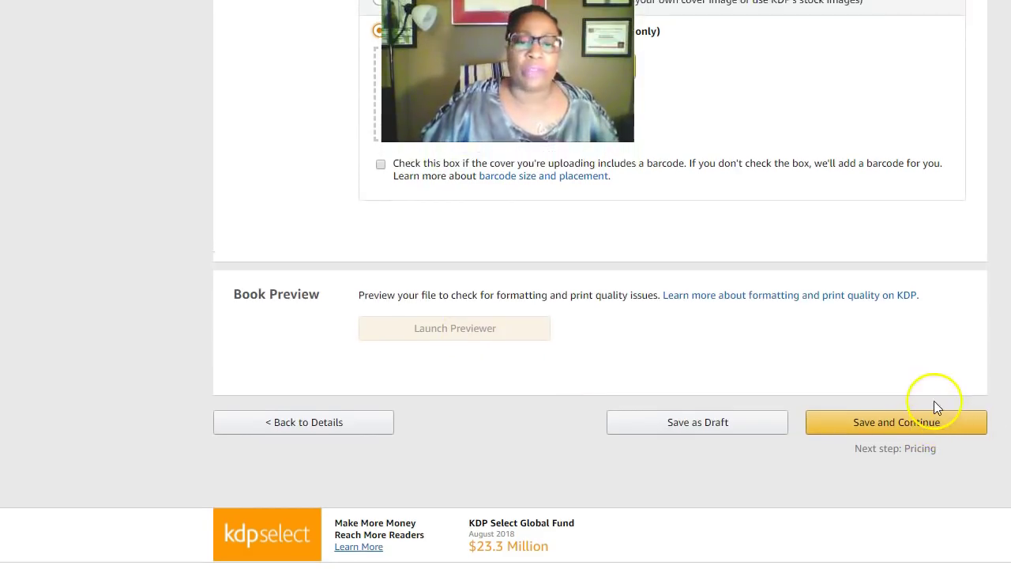